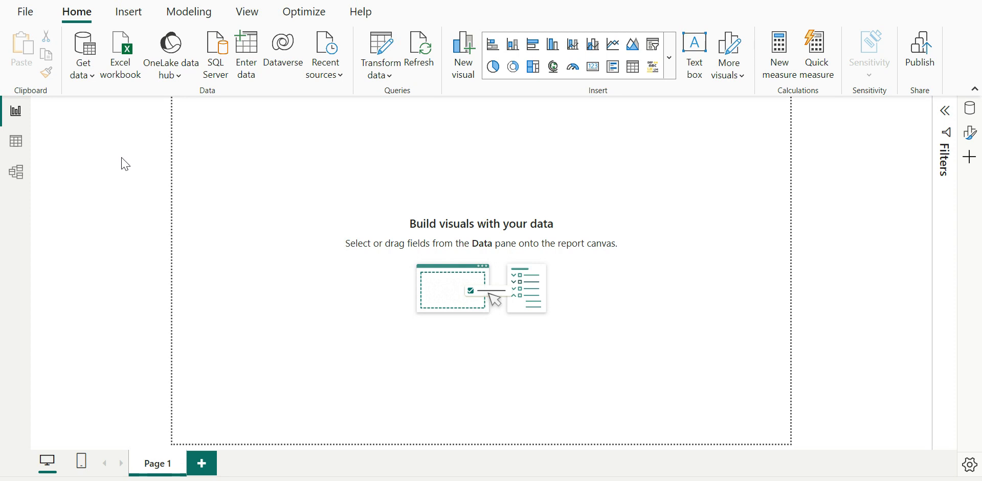
- Add a Word Cloud by Powerviz visual to the report page and enlarge it to fill the canvas
{"action": "left_click", "coordinate": [16, 143]}
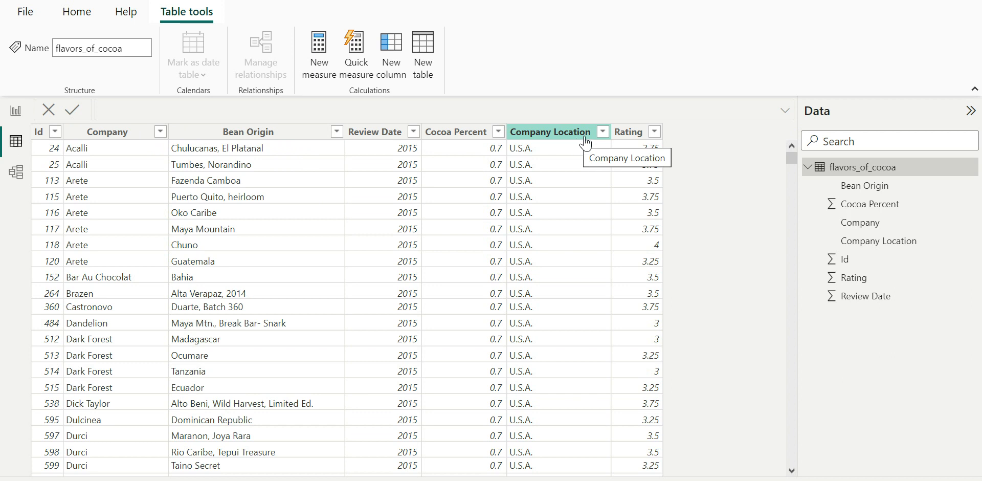
{"action": "left_click", "coordinate": [27, 119]}
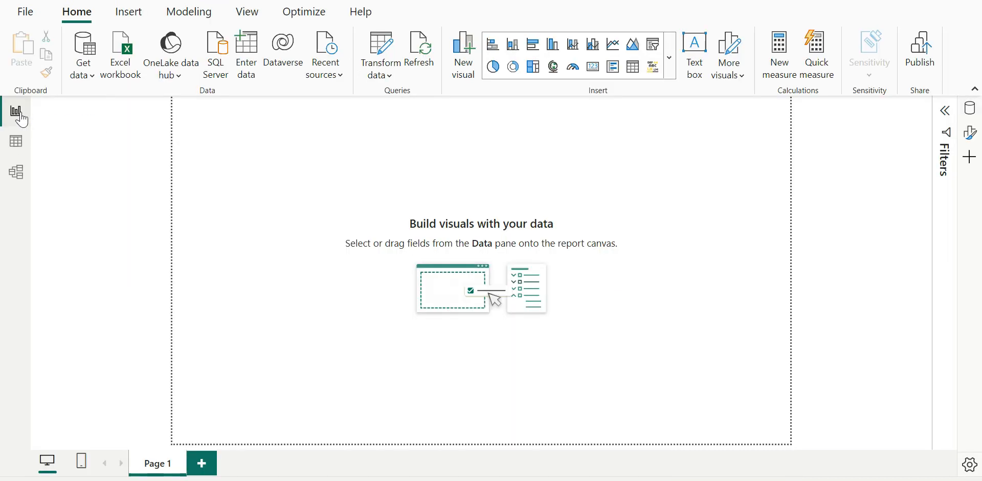
{"action": "left_click", "coordinate": [971, 108]}
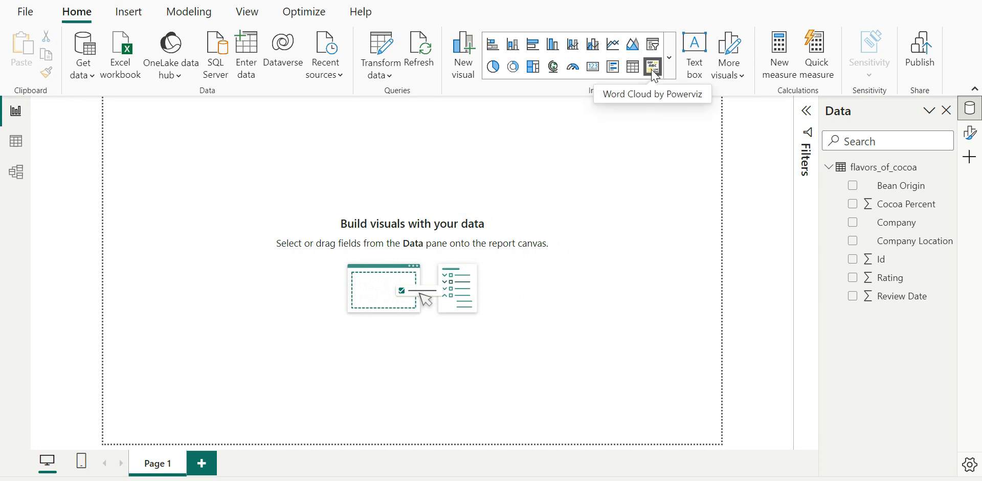
{"action": "left_click", "coordinate": [653, 69]}
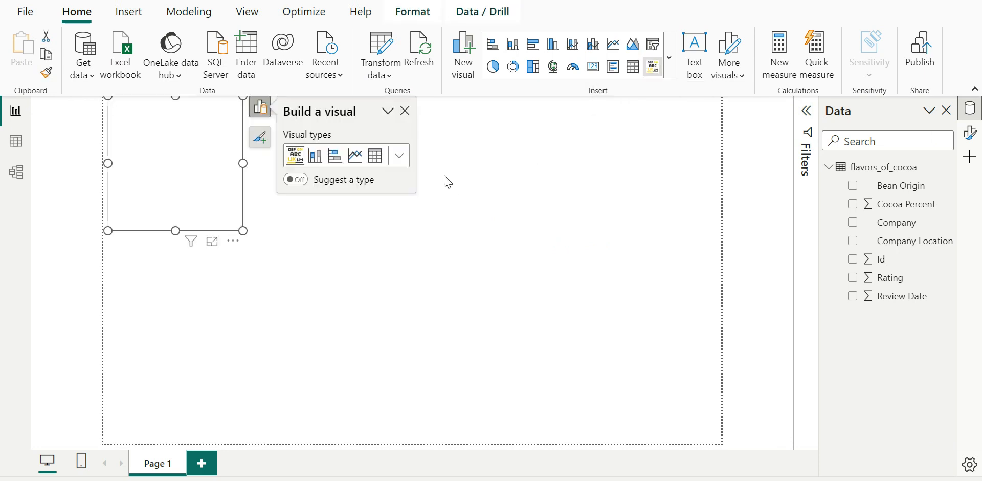
{"action": "left_click_drag", "start_coordinate": [244, 231], "coordinate": [750, 465]}
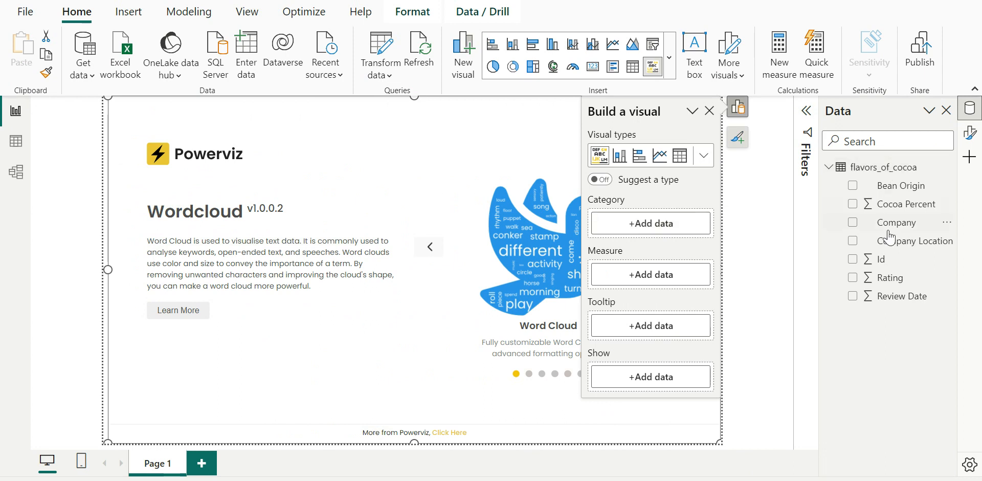
- Assign Company Location as the word cloud's category and the count of Bean Origin as its measure
{"action": "left_click_drag", "start_coordinate": [895, 240], "coordinate": [666, 223]}
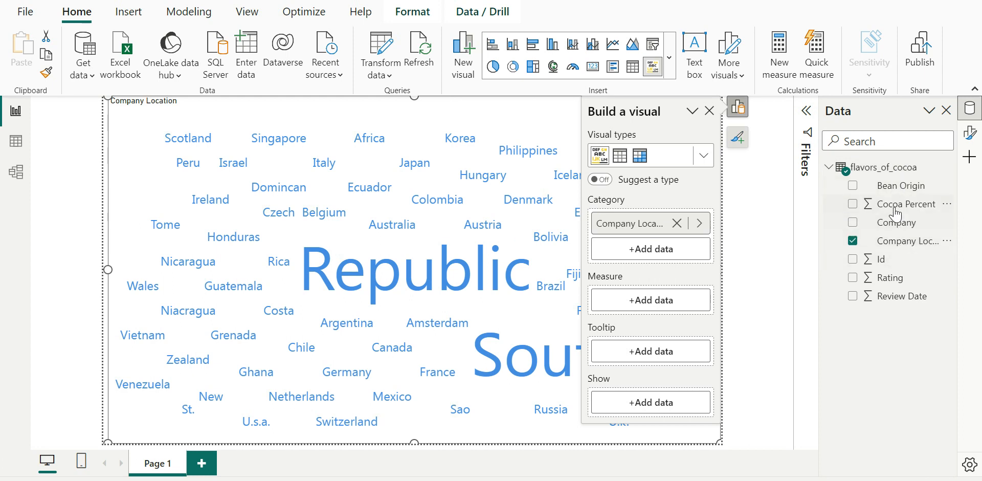
{"action": "left_click_drag", "start_coordinate": [896, 191], "coordinate": [632, 302]}
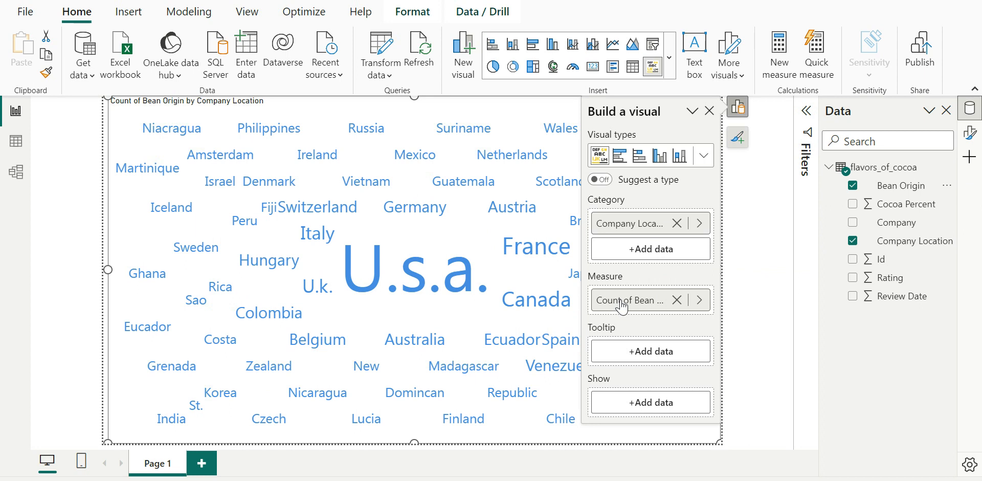
{"action": "left_click", "coordinate": [739, 108]}
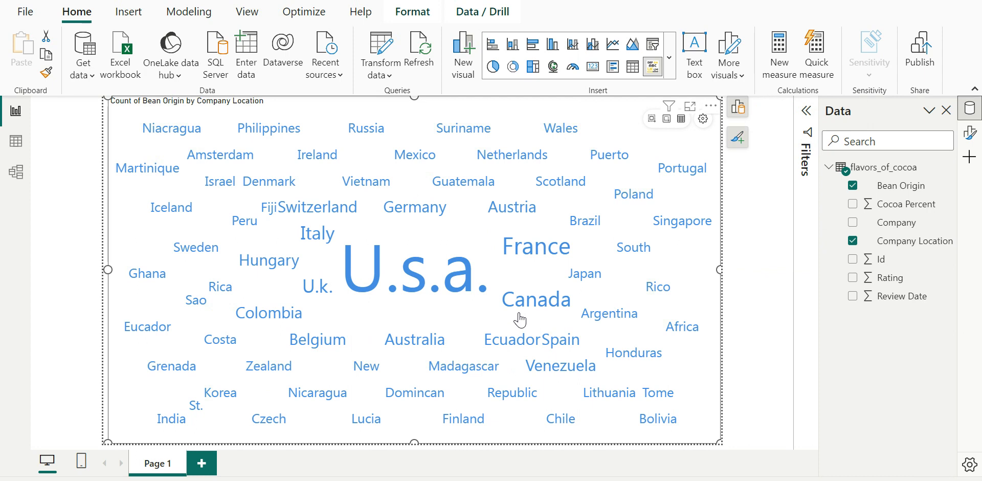
{"action": "mouse_move", "coordinate": [491, 305]}
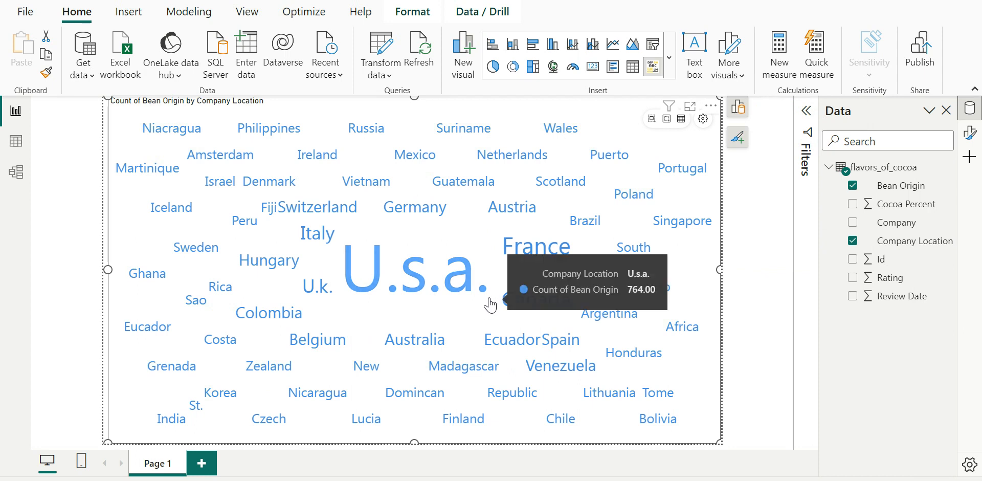
- Review the word cloud's visual and property formatting options, including Visual Settings and Number Formatting
{"action": "left_click", "coordinate": [969, 133]}
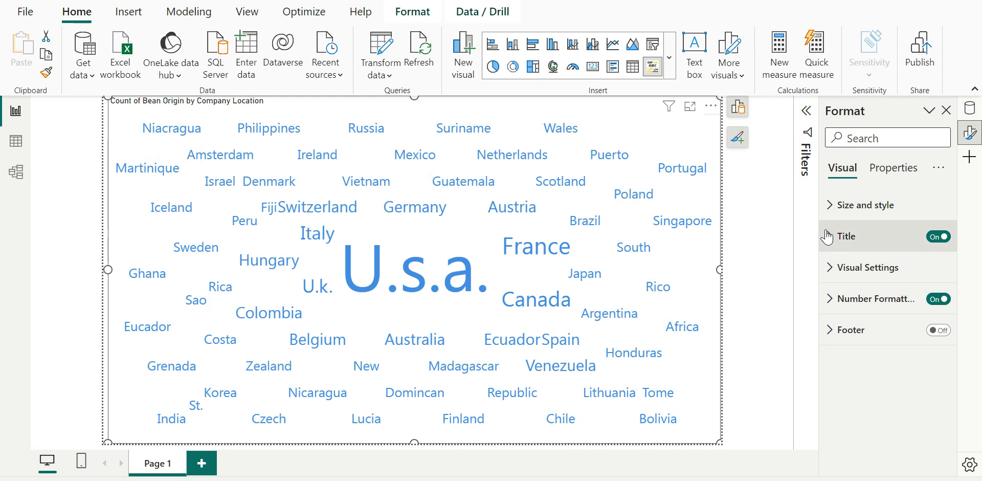
{"action": "left_click_drag", "start_coordinate": [818, 231], "coordinate": [768, 239]}
{"action": "left_click", "coordinate": [787, 279]}
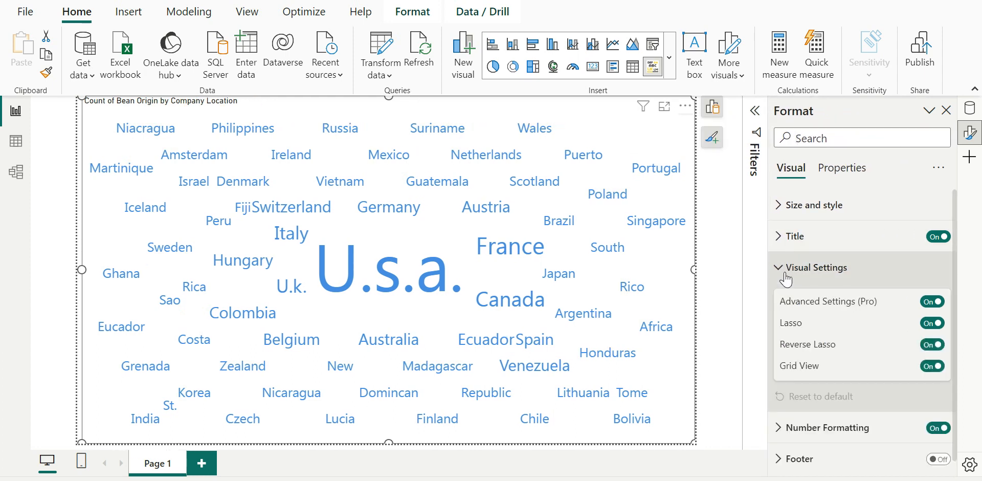
{"action": "left_click", "coordinate": [798, 279]}
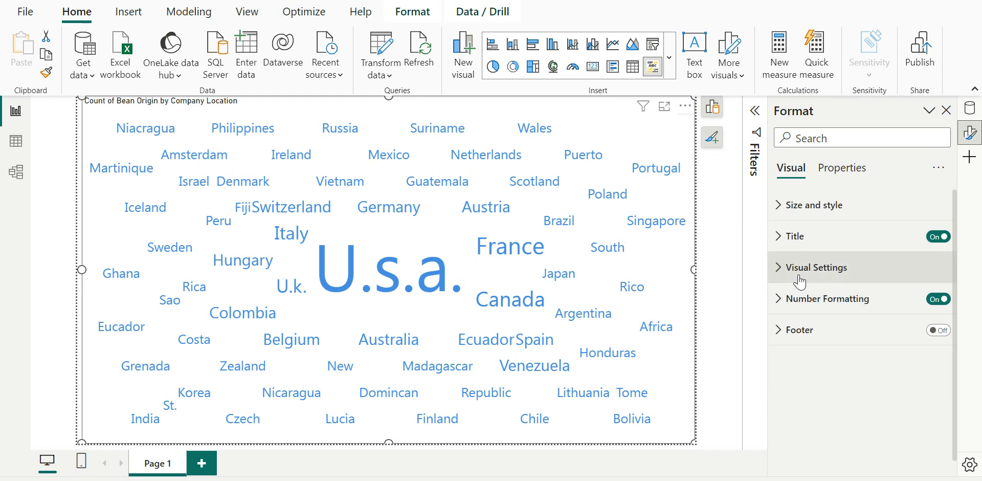
{"action": "left_click", "coordinate": [798, 302]}
{"action": "left_click", "coordinate": [799, 303]}
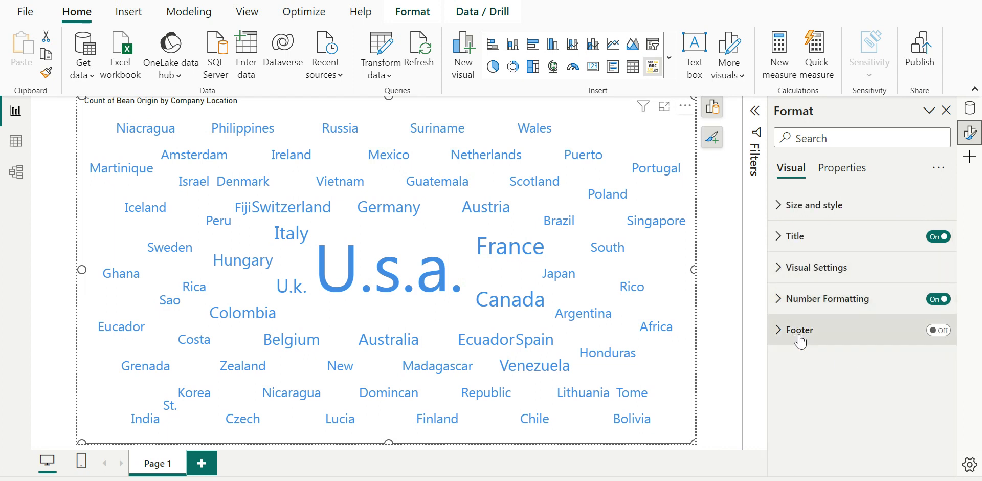
{"action": "left_click", "coordinate": [828, 176]}
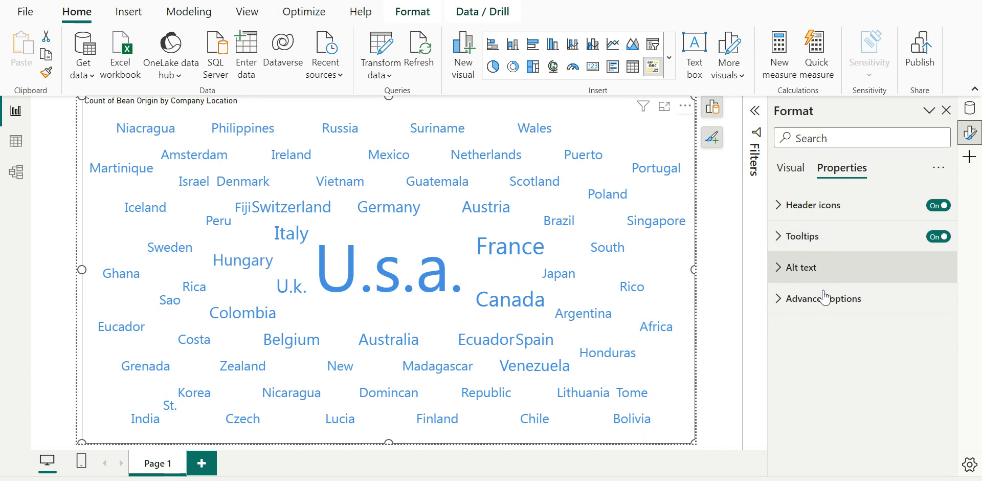
{"action": "left_click", "coordinate": [794, 172]}
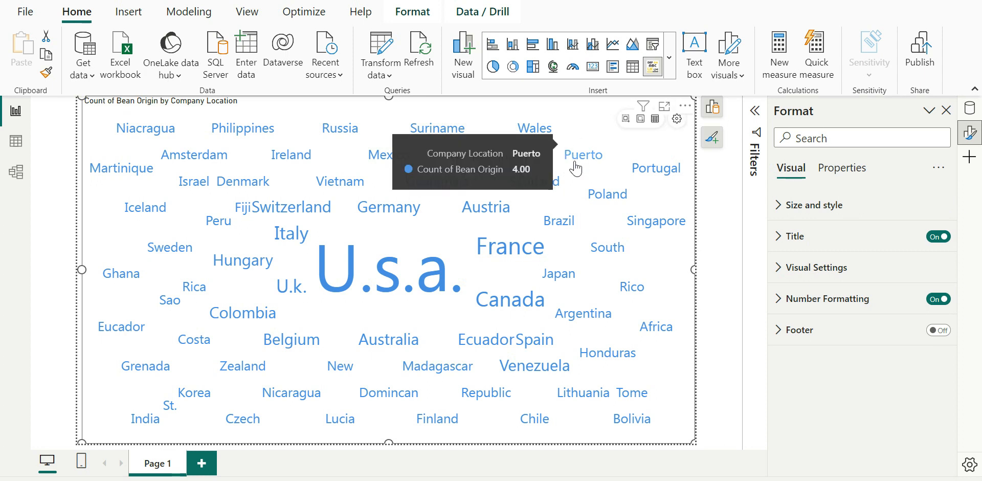
- Set the word cloud's text case to uppercase in the advanced Word Options and apply it
{"action": "left_click", "coordinate": [677, 119]}
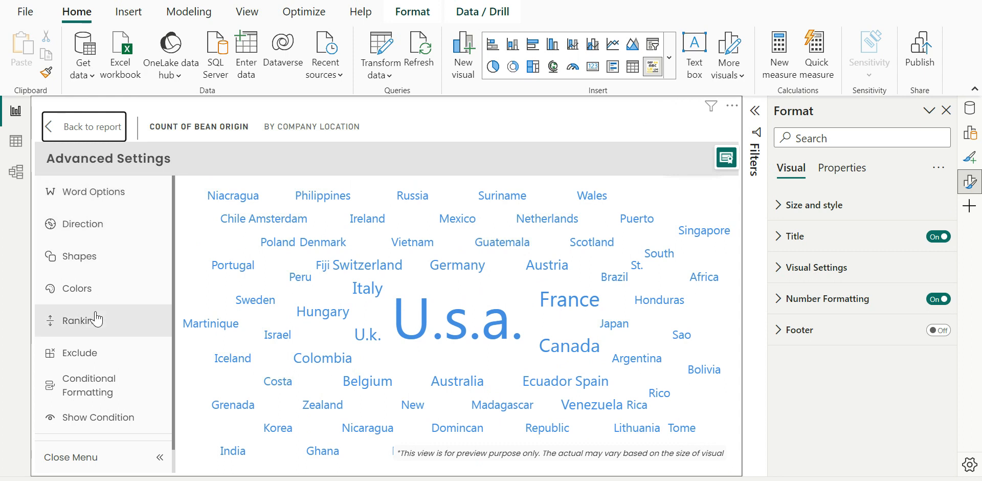
{"action": "left_click", "coordinate": [108, 195]}
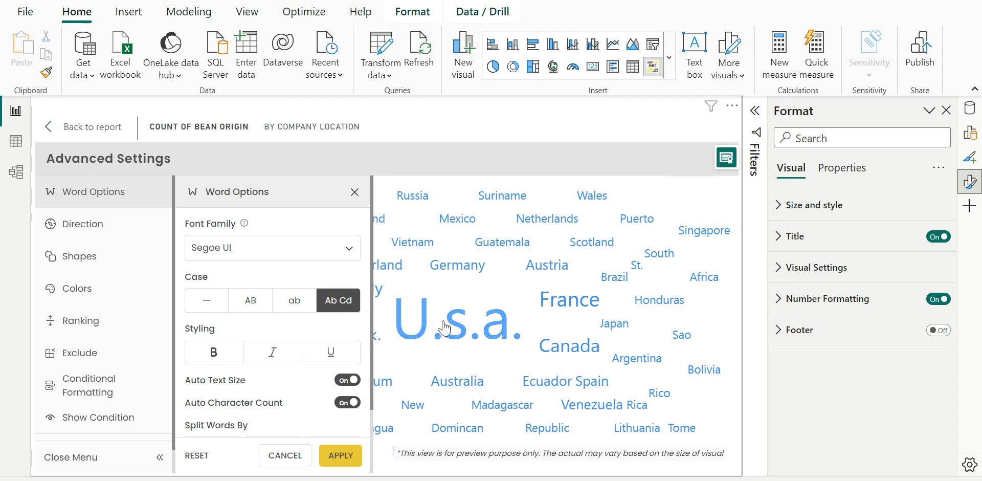
{"action": "left_click", "coordinate": [256, 305]}
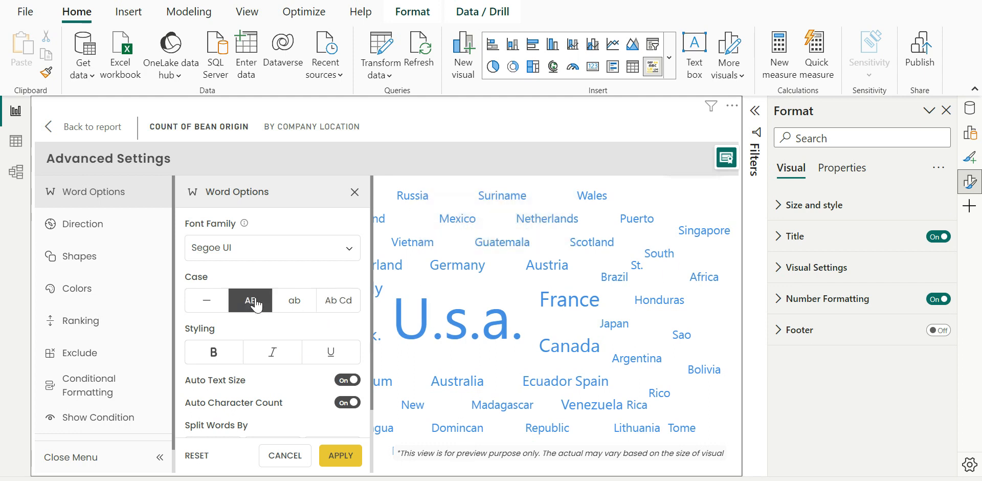
{"action": "left_click", "coordinate": [340, 457]}
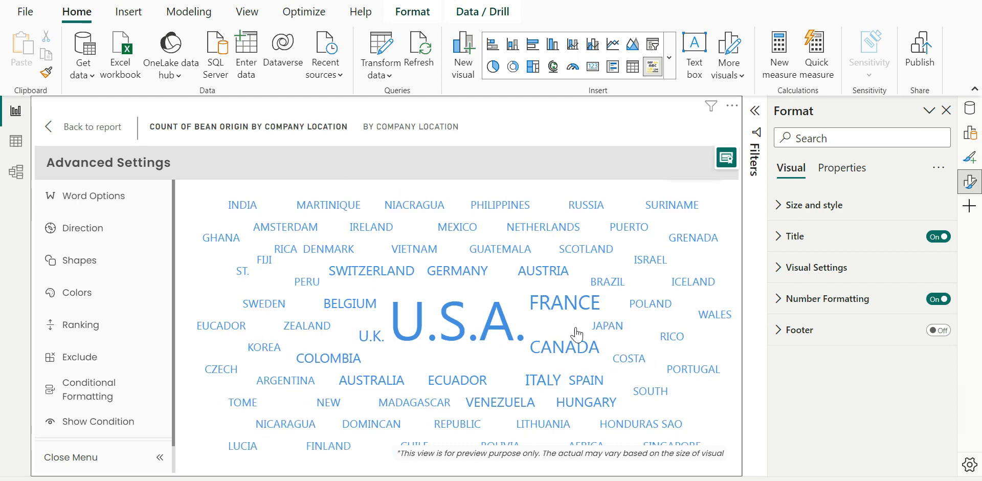
- Apply bold styling to the word cloud's text
{"action": "left_click", "coordinate": [141, 199]}
{"action": "scroll", "coordinate": [229, 305], "scroll_direction": "down", "scroll_amount": 2}
{"action": "left_click", "coordinate": [214, 277]}
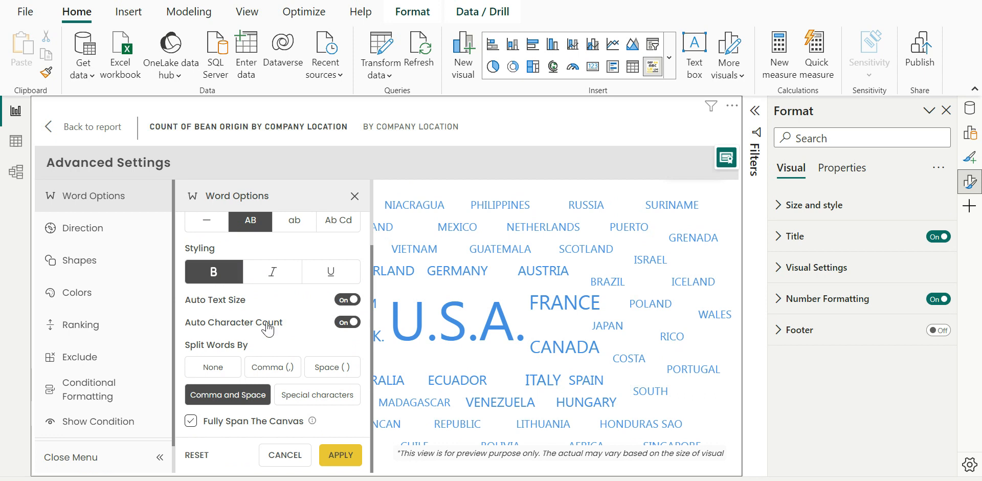
{"action": "left_click", "coordinate": [340, 457]}
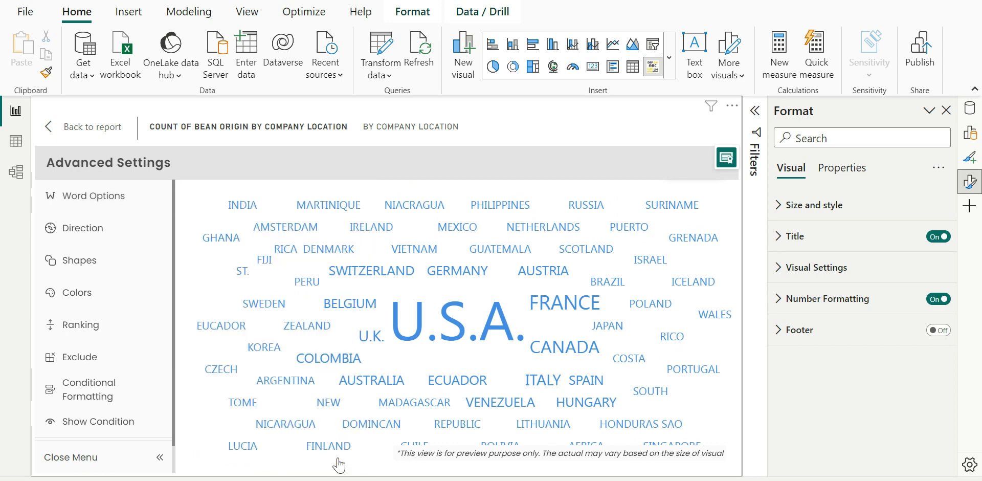
{"action": "left_click", "coordinate": [123, 207]}
{"action": "scroll", "coordinate": [256, 396], "scroll_direction": "down", "scroll_amount": 2}
{"action": "scroll", "coordinate": [258, 398], "scroll_direction": "down", "scroll_amount": 1}
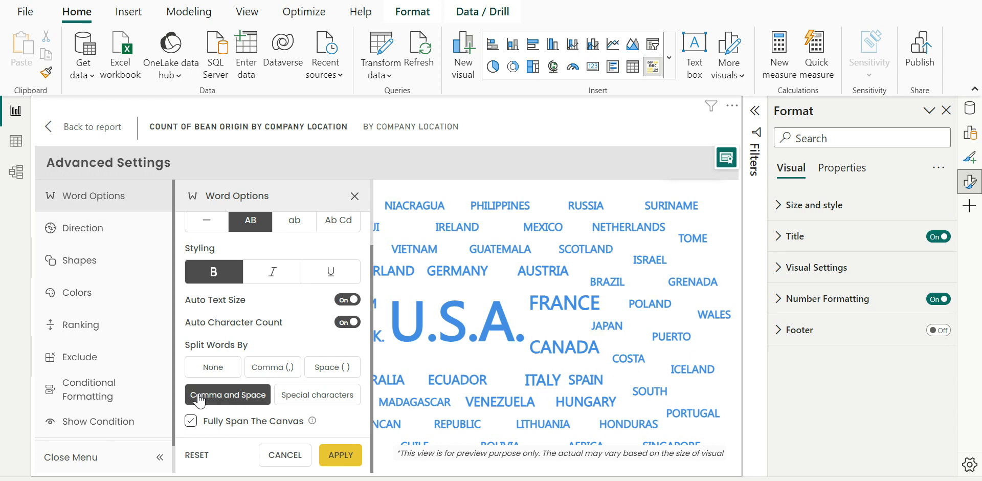
- Try the random word direction on the word cloud
{"action": "left_click", "coordinate": [113, 231]}
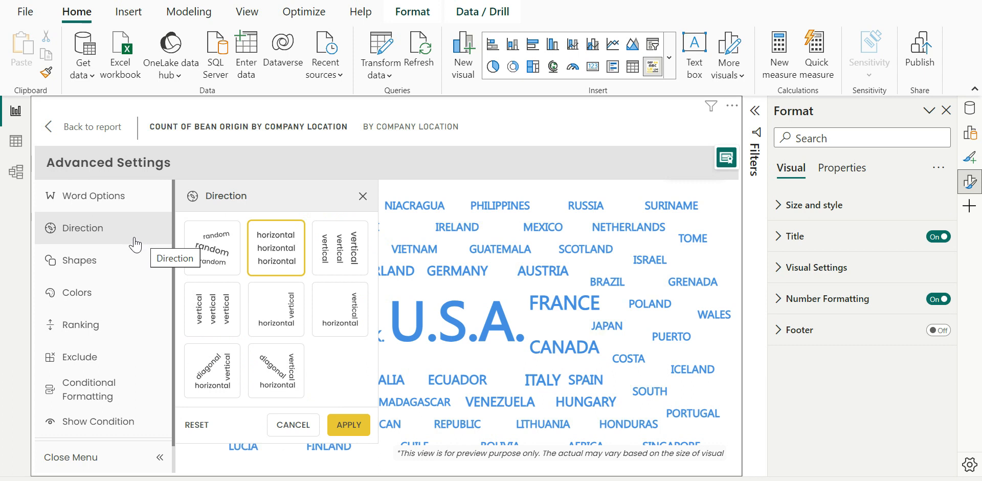
{"action": "left_click", "coordinate": [212, 254]}
{"action": "left_click", "coordinate": [323, 270]}
{"action": "left_click", "coordinate": [261, 363]}
{"action": "left_click", "coordinate": [212, 236]}
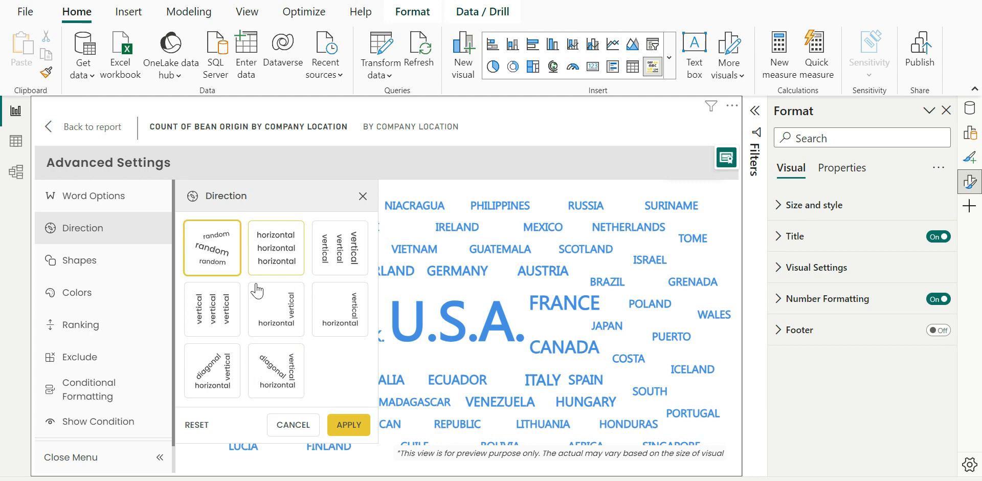
{"action": "left_click", "coordinate": [347, 425]}
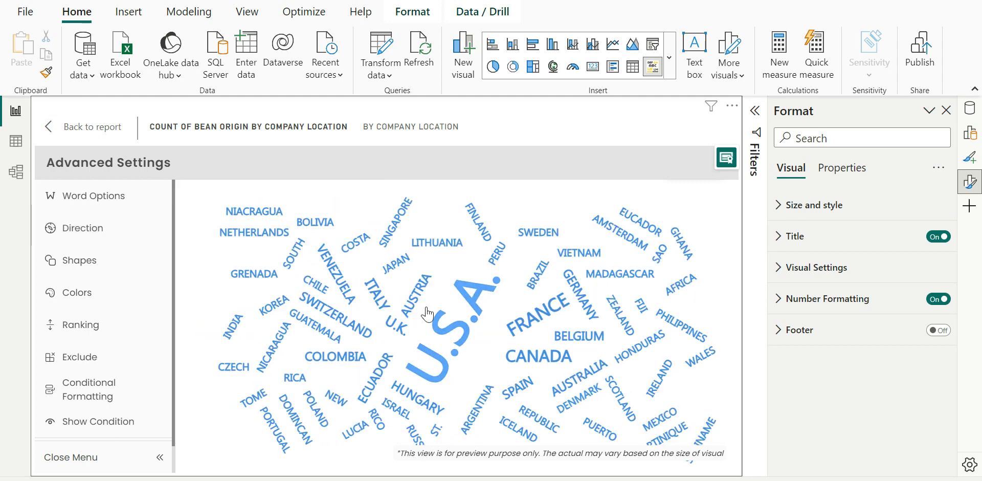
- Return the word cloud's direction to all-horizontal words
{"action": "left_click", "coordinate": [132, 237]}
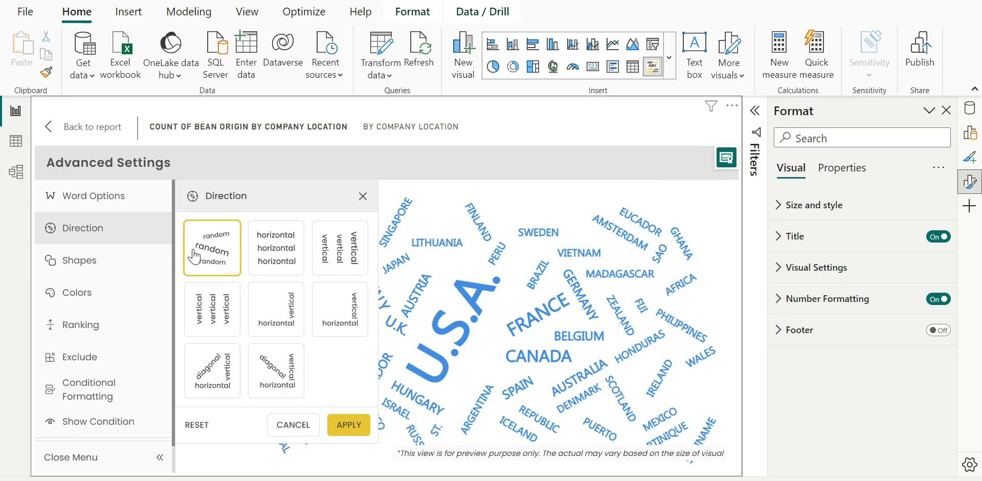
{"action": "left_click", "coordinate": [289, 259]}
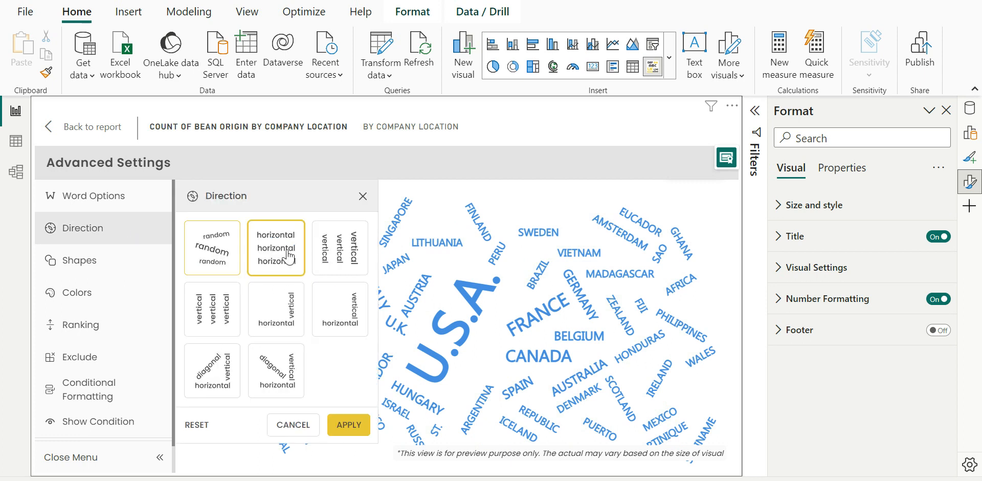
{"action": "left_click", "coordinate": [362, 429]}
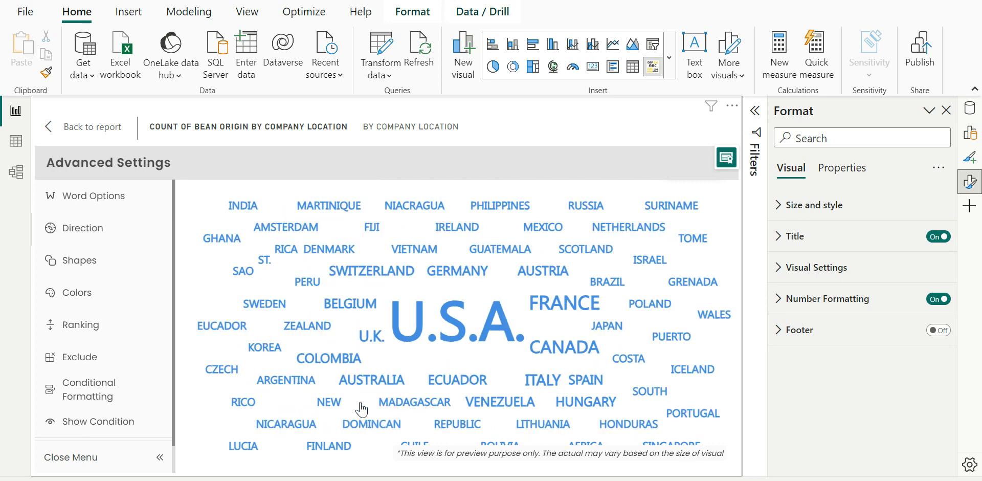
{"action": "left_click", "coordinate": [133, 226]}
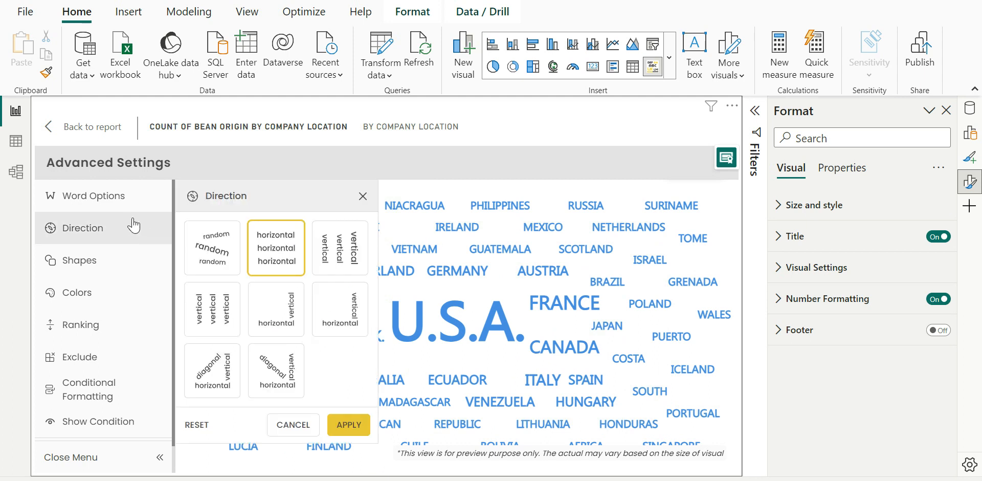
- Shape the word cloud as a filled circle from the icon shapes, keeping the mask on
{"action": "left_click", "coordinate": [81, 262]}
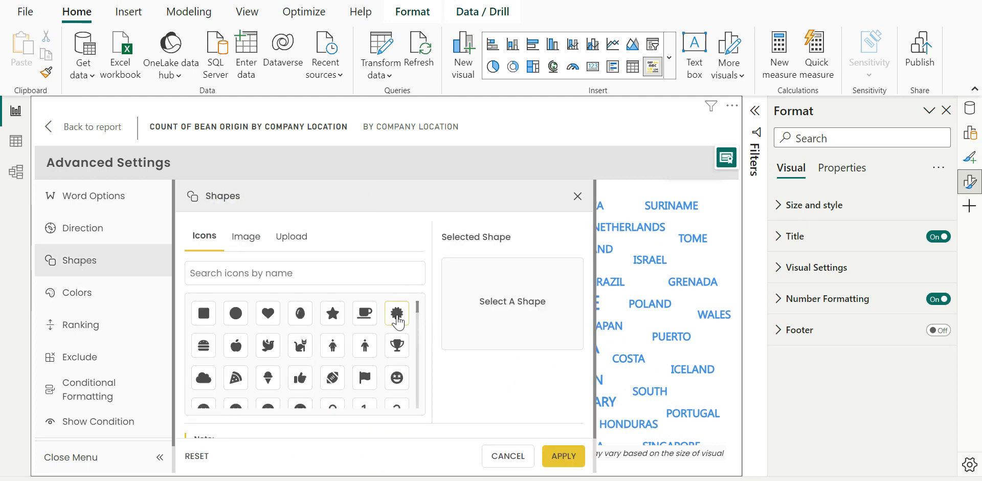
{"action": "scroll", "coordinate": [367, 357], "scroll_direction": "down", "scroll_amount": 2}
{"action": "scroll", "coordinate": [365, 360], "scroll_direction": "down", "scroll_amount": 5}
{"action": "scroll", "coordinate": [365, 361], "scroll_direction": "down", "scroll_amount": 6}
{"action": "scroll", "coordinate": [365, 362], "scroll_direction": "up", "scroll_amount": 6}
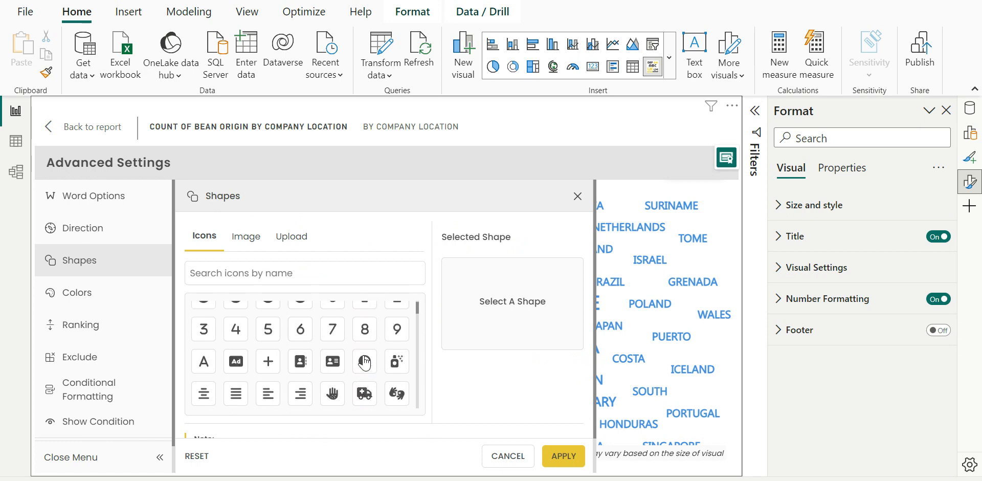
{"action": "scroll", "coordinate": [365, 360], "scroll_direction": "up", "scroll_amount": 4}
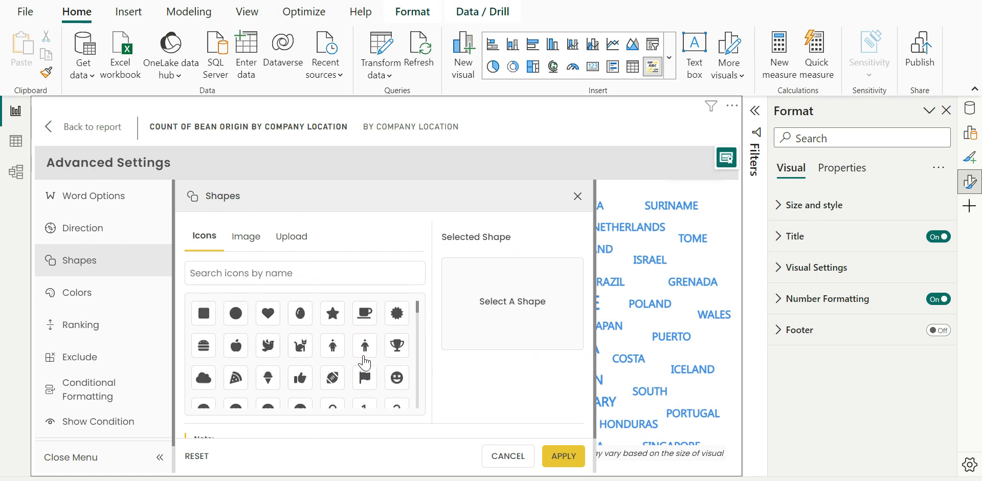
{"action": "left_click", "coordinate": [236, 320]}
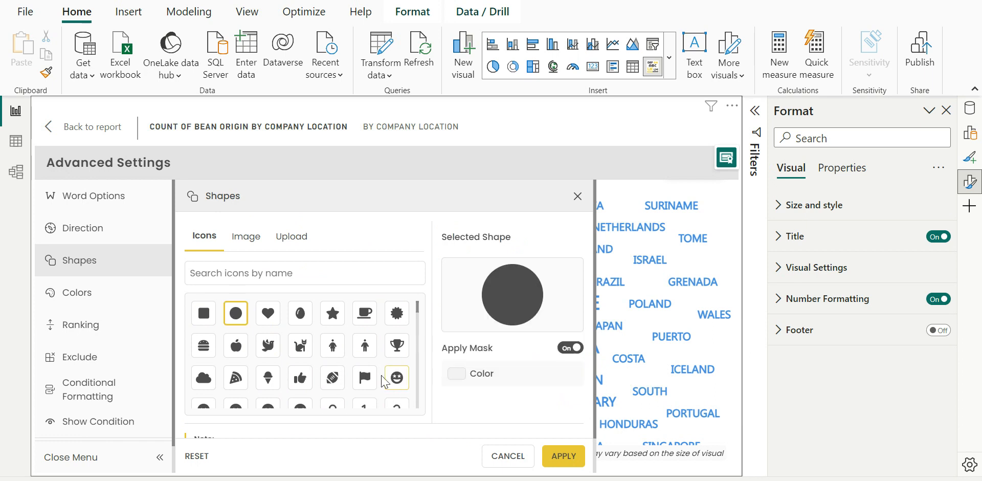
{"action": "left_click", "coordinate": [563, 455]}
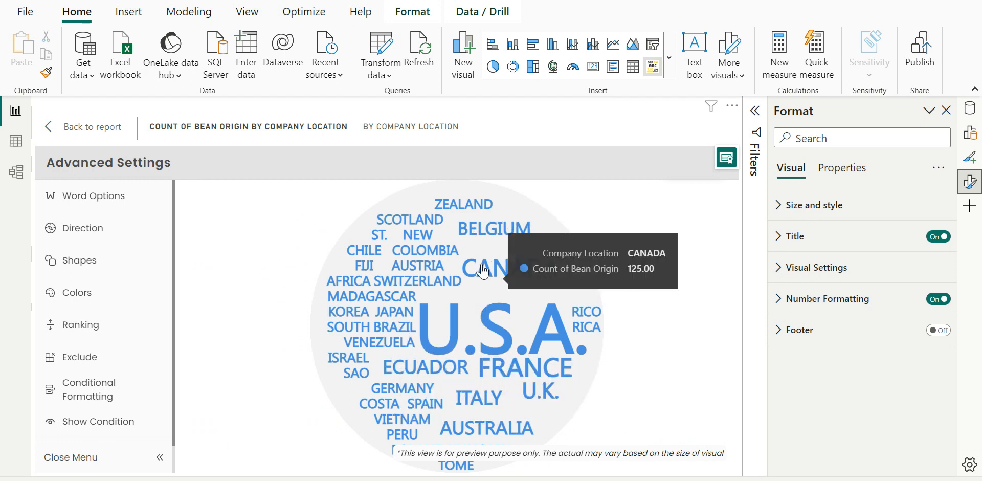
- Set the words' case to Ab Cd and remove the bold styling from the word cloud's text
{"action": "left_click", "coordinate": [99, 203]}
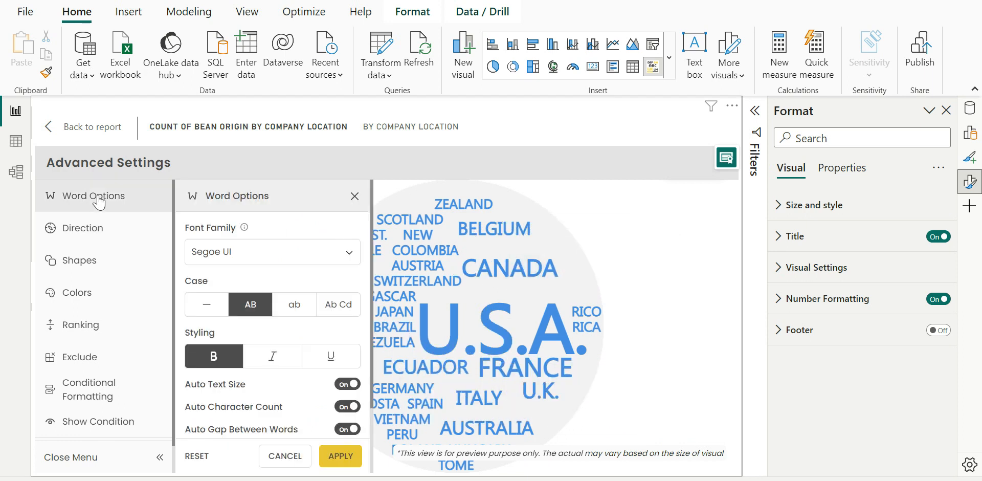
{"action": "left_click", "coordinate": [324, 304]}
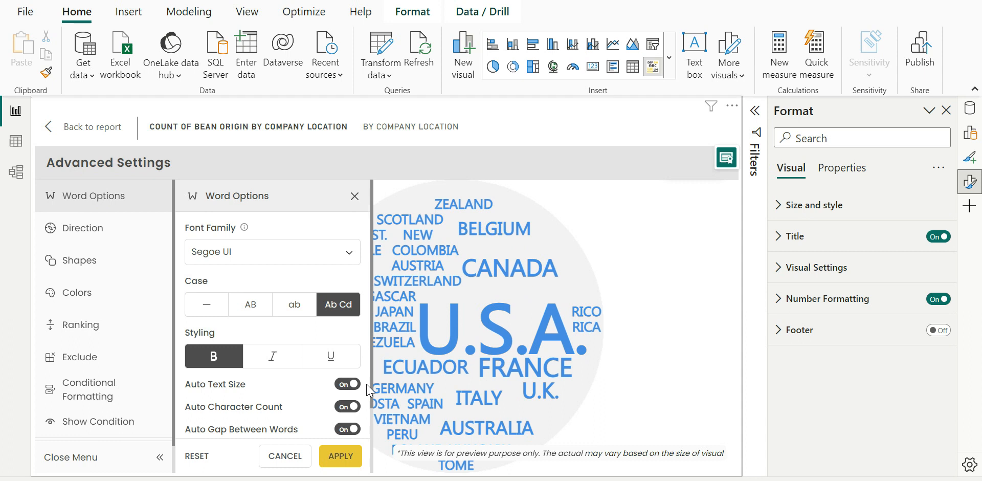
{"action": "left_click", "coordinate": [358, 461]}
{"action": "left_click", "coordinate": [127, 199]}
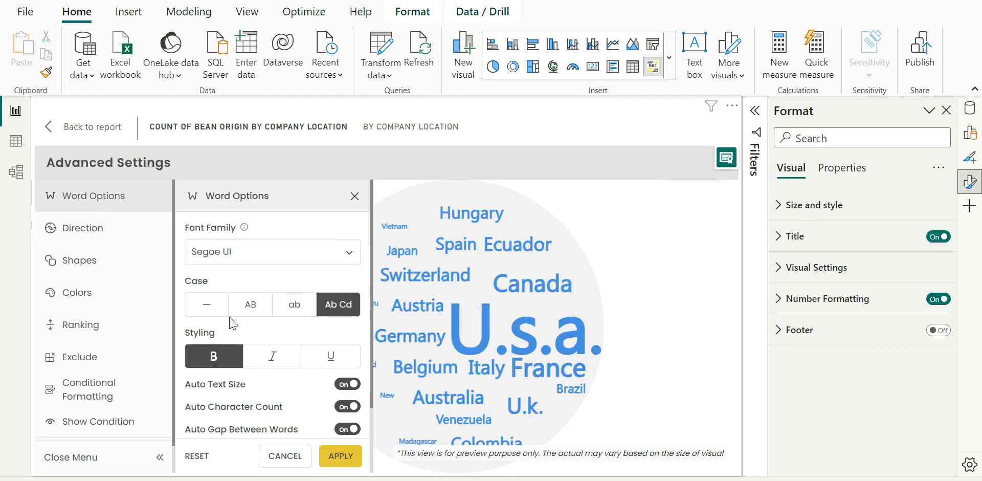
{"action": "left_click", "coordinate": [214, 357]}
{"action": "left_click", "coordinate": [331, 458]}
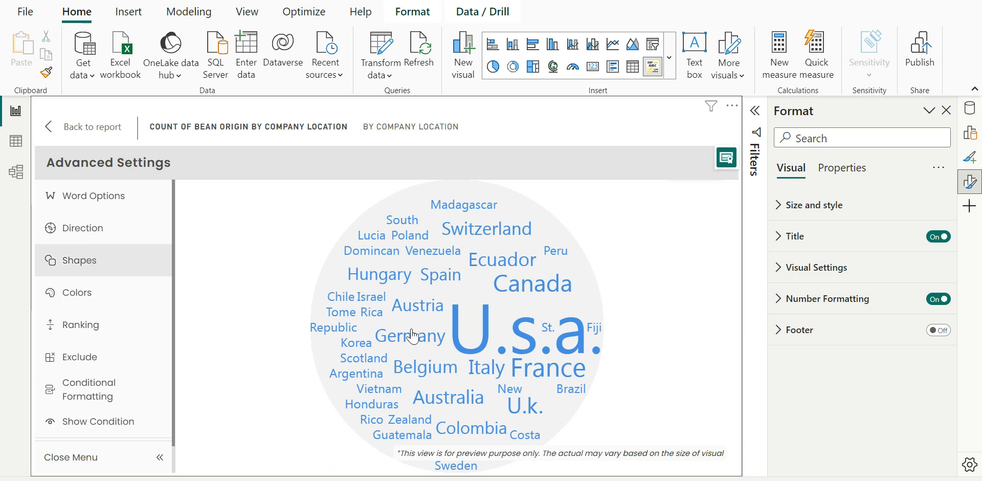
- Try to recolor the circle mask by shifting only its hue to cyan
{"action": "left_click", "coordinate": [92, 259]}
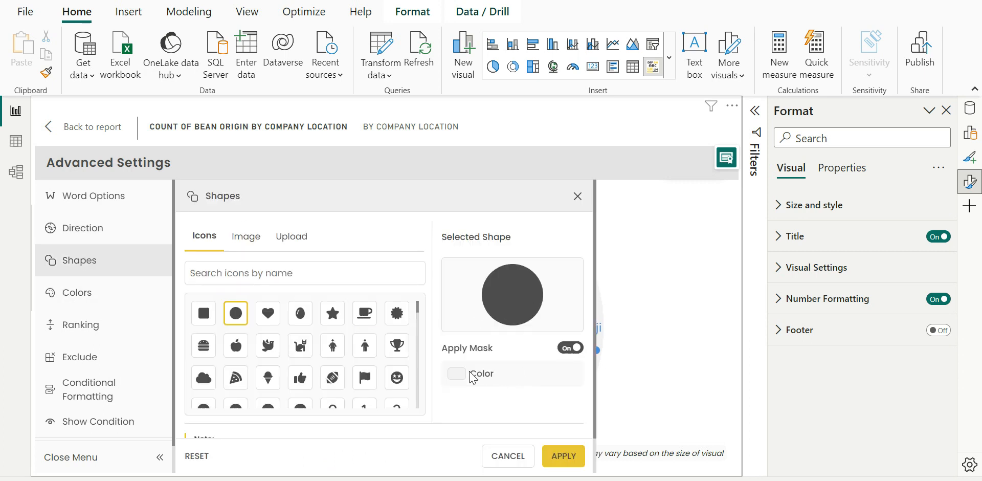
{"action": "left_click", "coordinate": [453, 373]}
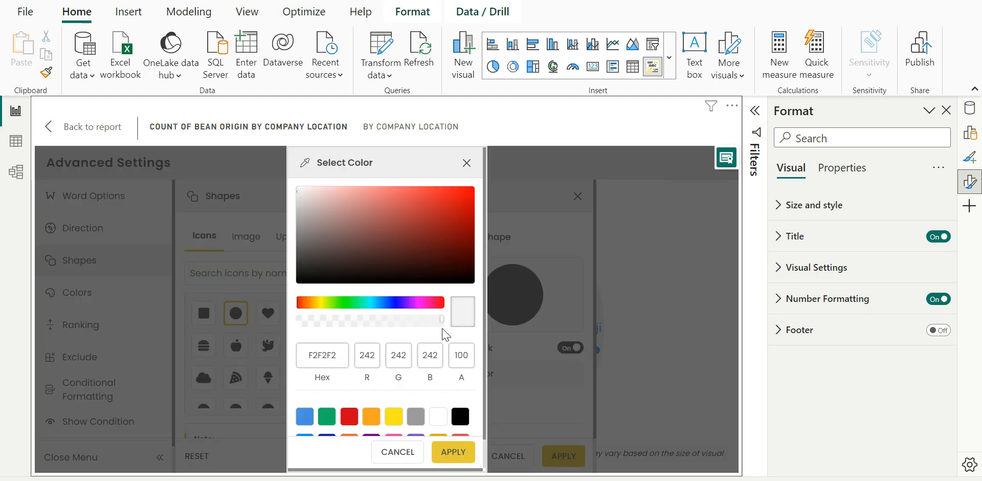
{"action": "left_click", "coordinate": [372, 303]}
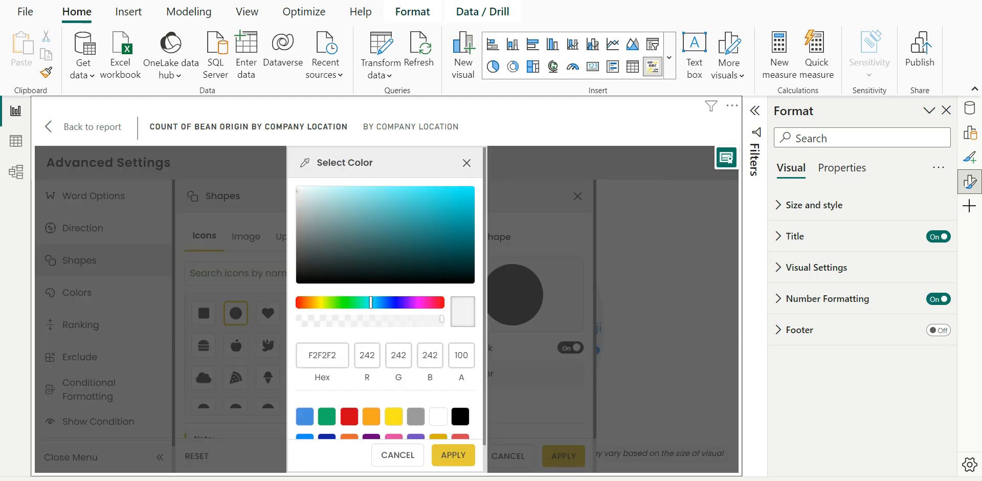
{"action": "left_click", "coordinate": [448, 457]}
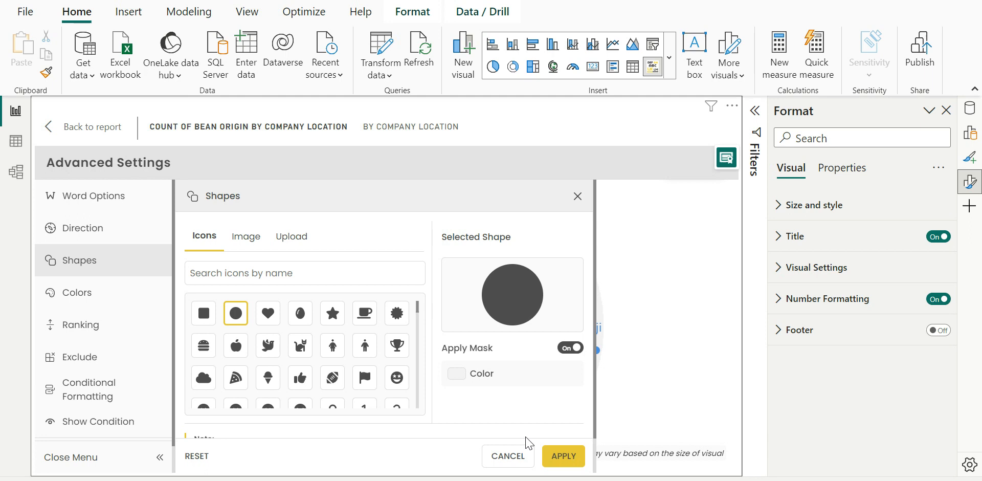
{"action": "left_click", "coordinate": [563, 456]}
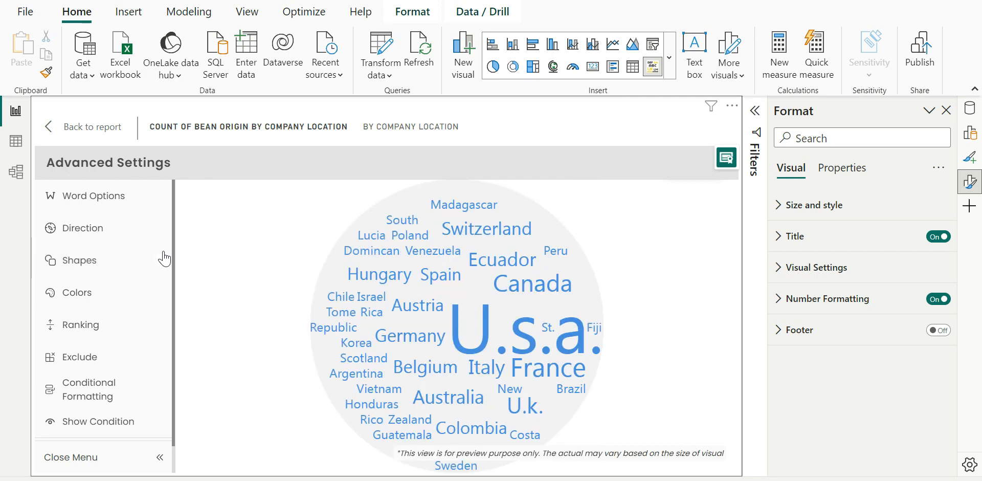
- Try the green swatch 17B169 as the circle mask's color and undo that color change
{"action": "left_click", "coordinate": [102, 271]}
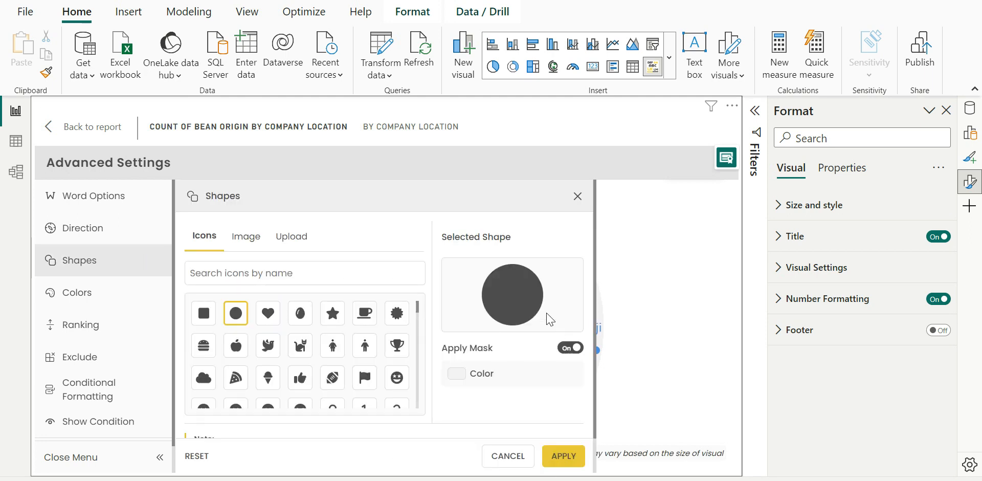
{"action": "left_click", "coordinate": [457, 373]}
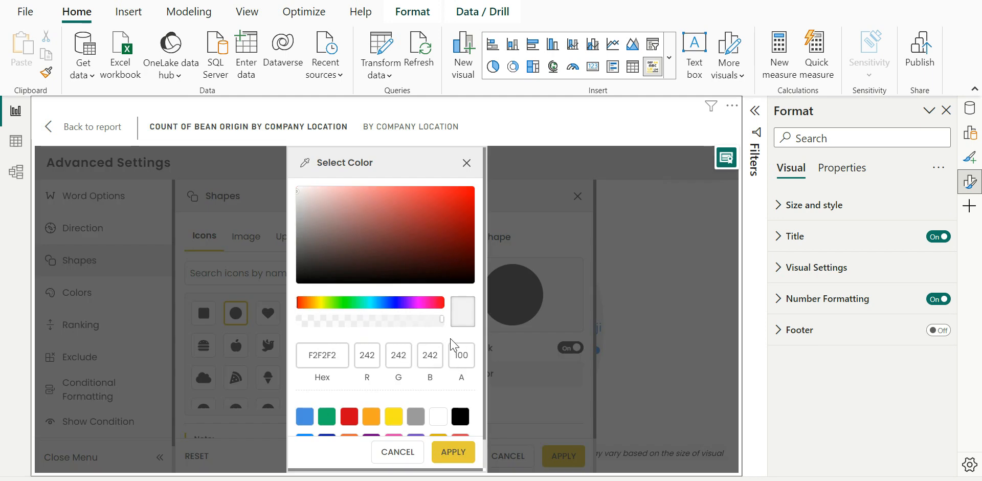
{"action": "left_click", "coordinate": [330, 423]}
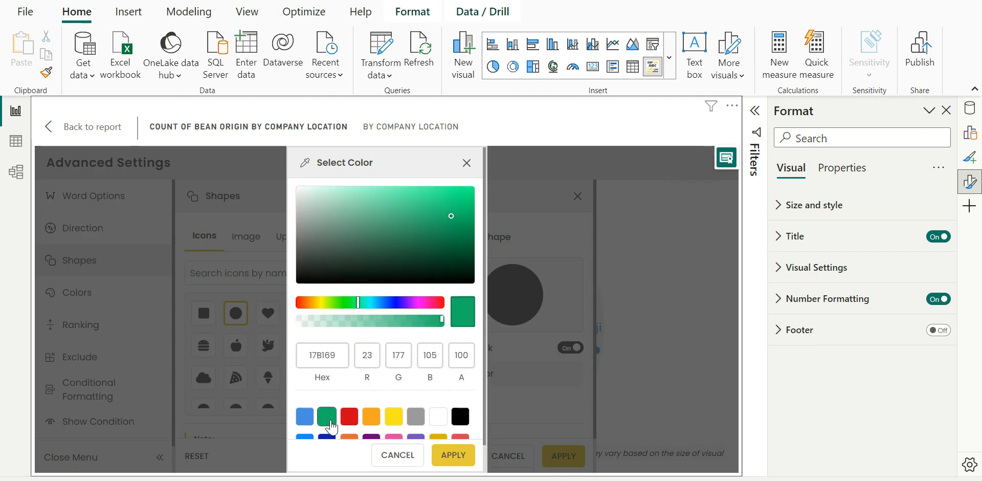
{"action": "left_click", "coordinate": [464, 458]}
{"action": "left_click", "coordinate": [554, 458]}
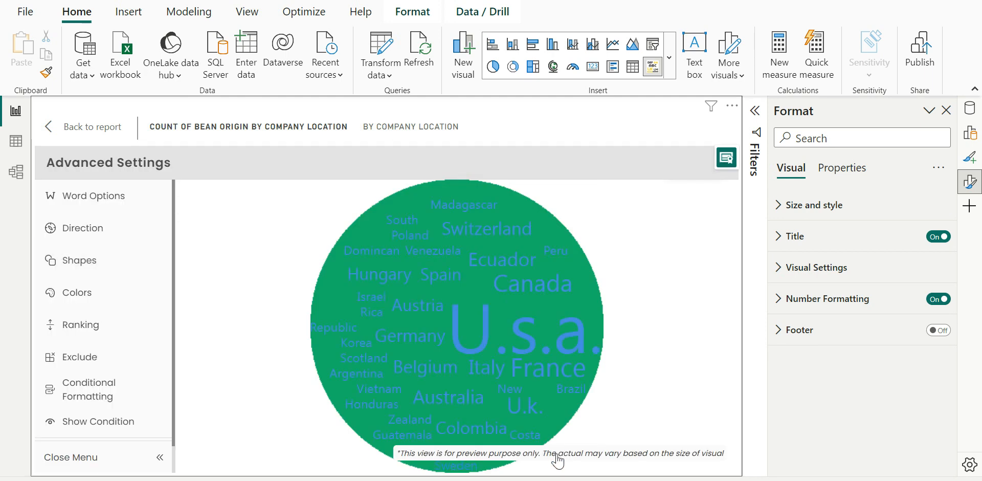
{"action": "mouse_move", "coordinate": [476, 329]}
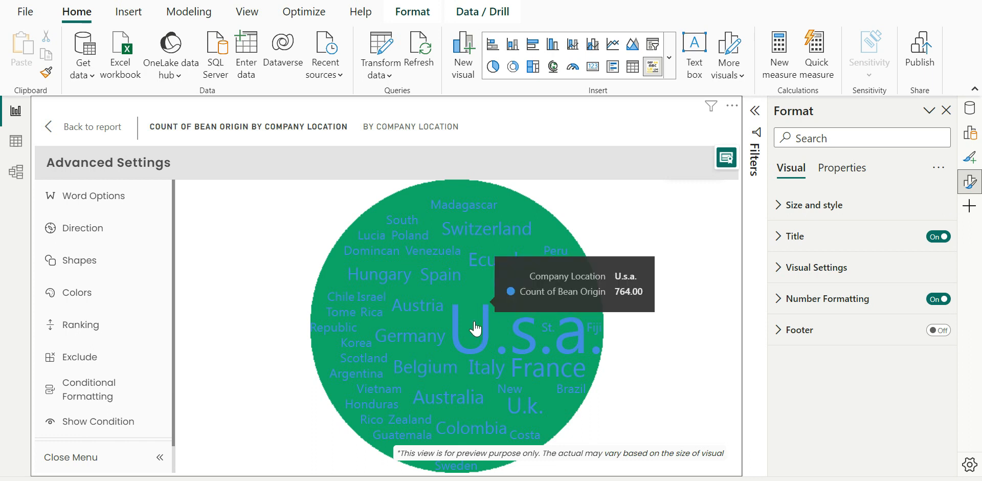
{"action": "left_click", "coordinate": [41, 1]}
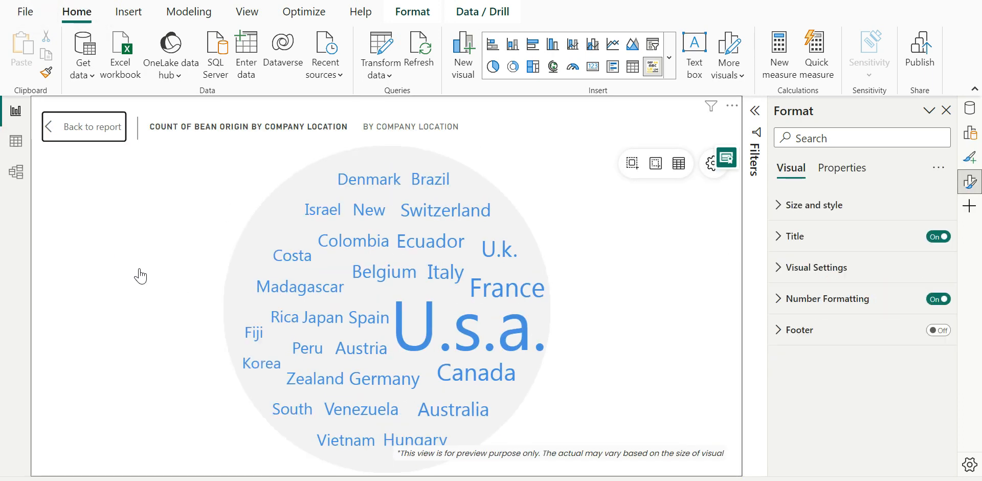
- Color all the words with the single red color E24A5B in the word cloud's advanced settings
{"action": "left_click", "coordinate": [708, 166]}
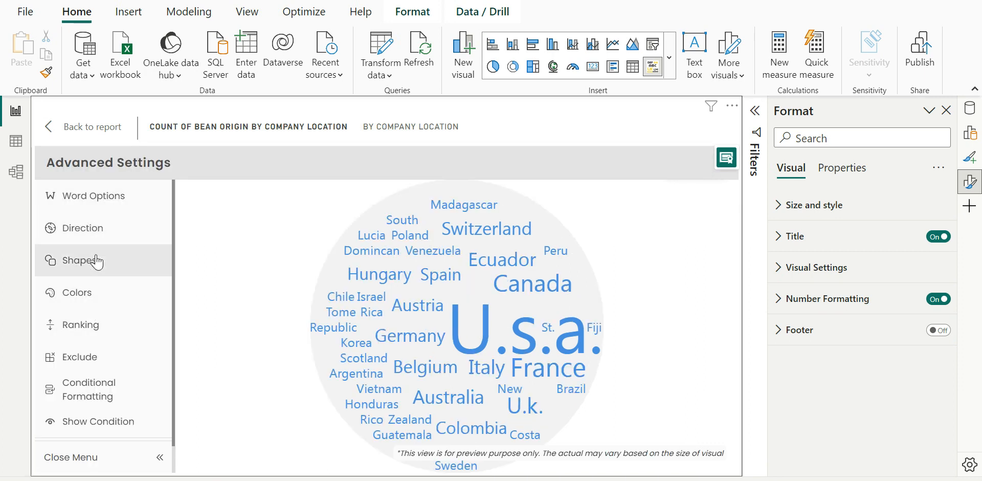
{"action": "left_click", "coordinate": [90, 306]}
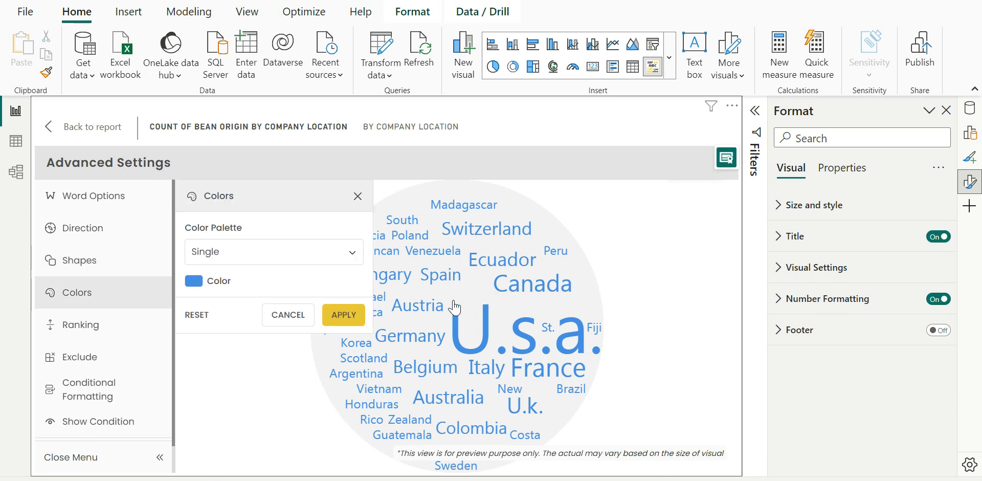
{"action": "left_click", "coordinate": [195, 281]}
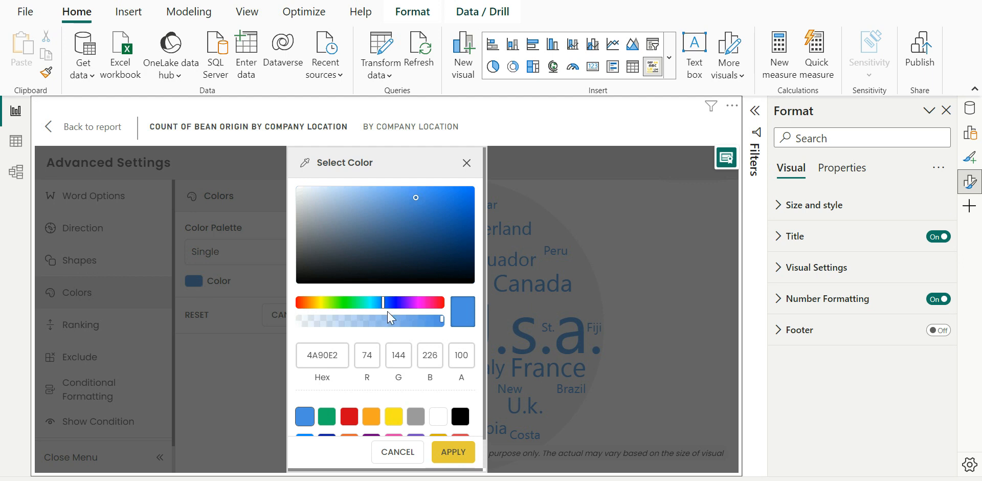
{"action": "left_click", "coordinate": [443, 307]}
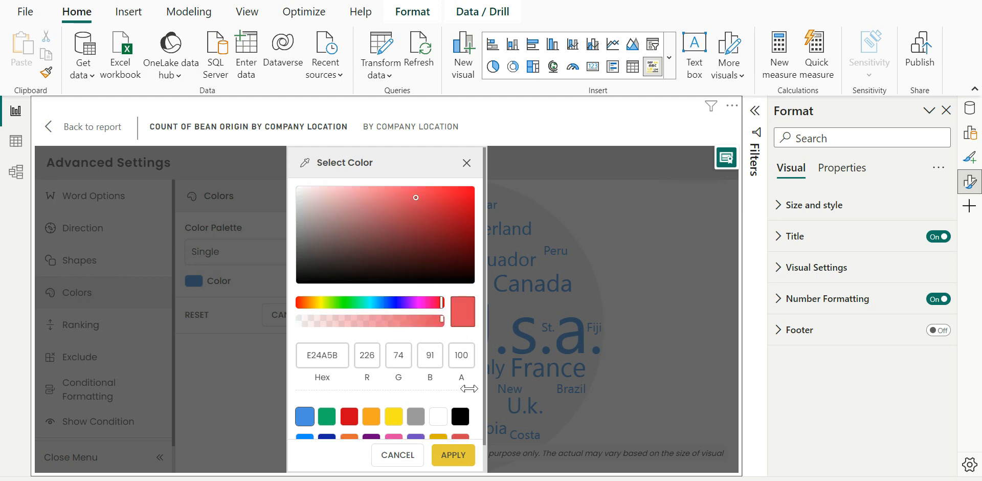
{"action": "left_click", "coordinate": [452, 452]}
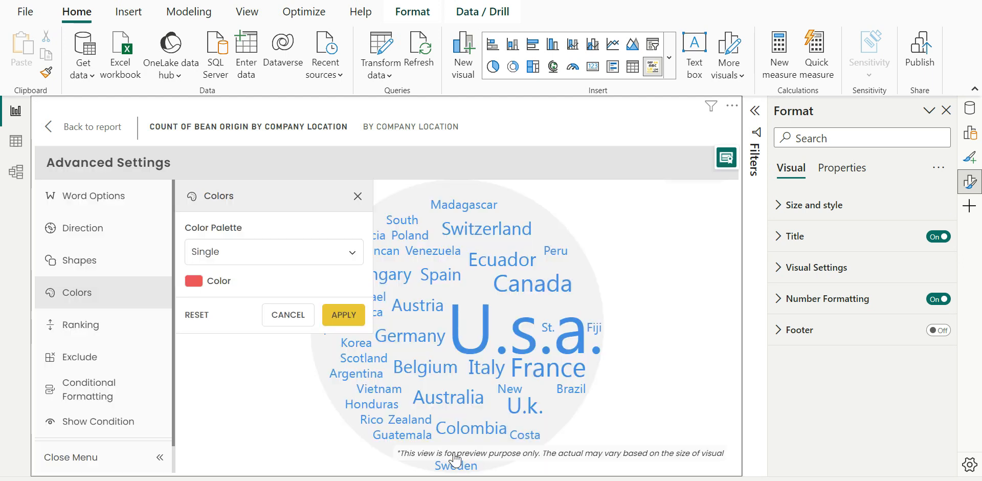
{"action": "left_click", "coordinate": [346, 320]}
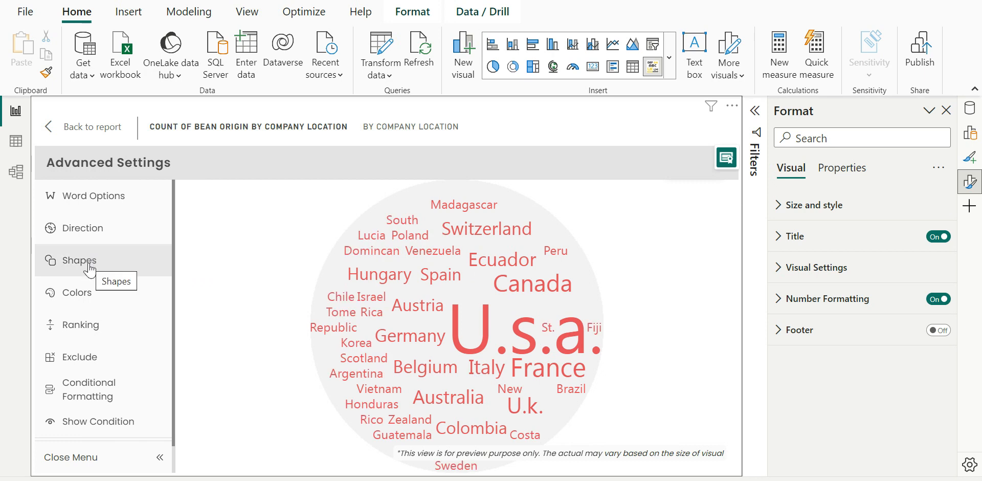
- Apply the Gradient color palette to the words with the mid color enabled
{"action": "left_click", "coordinate": [91, 286]}
{"action": "left_click", "coordinate": [220, 257]}
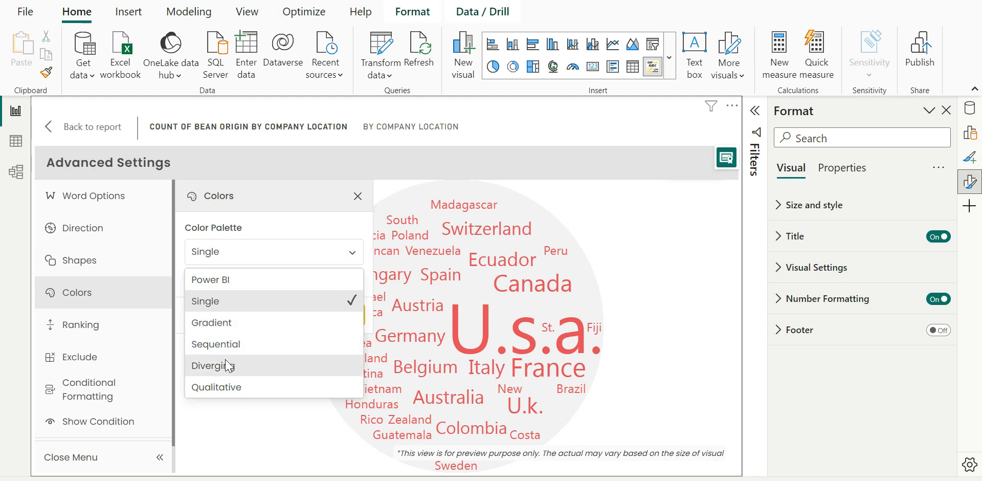
{"action": "left_click", "coordinate": [231, 327]}
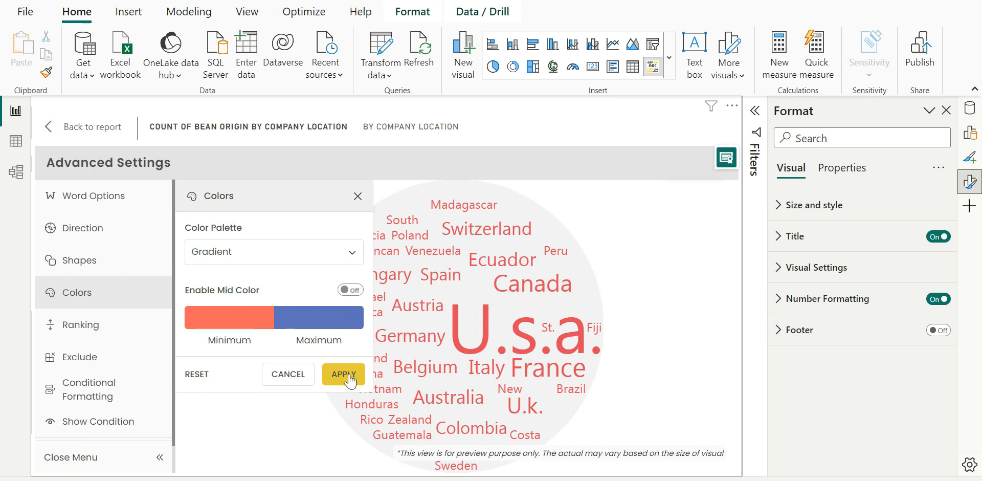
{"action": "left_click", "coordinate": [352, 292]}
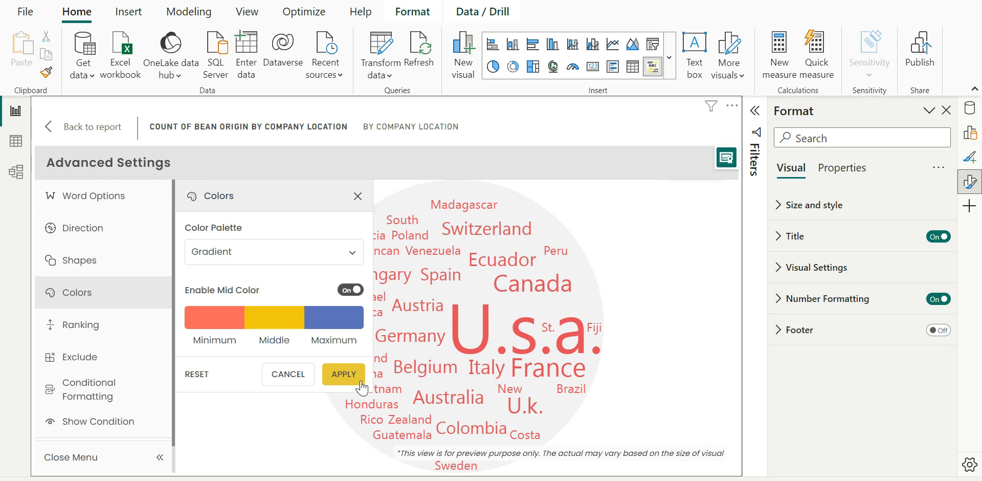
{"action": "left_click", "coordinate": [342, 374]}
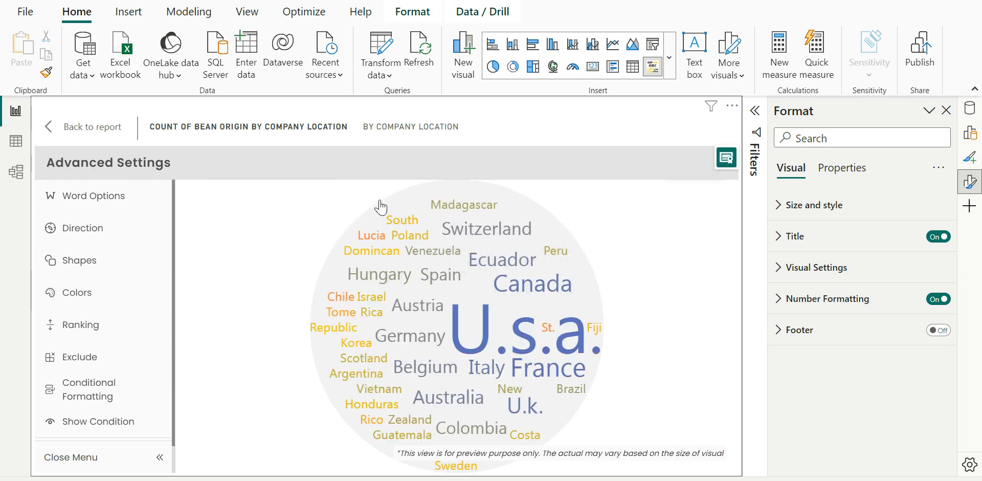
{"action": "mouse_move", "coordinate": [376, 238]}
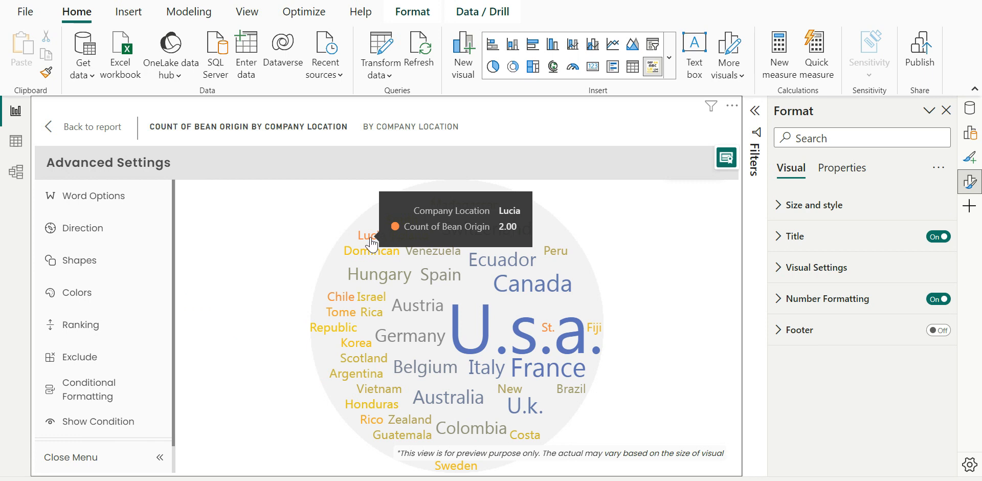
{"action": "mouse_move", "coordinate": [370, 258]}
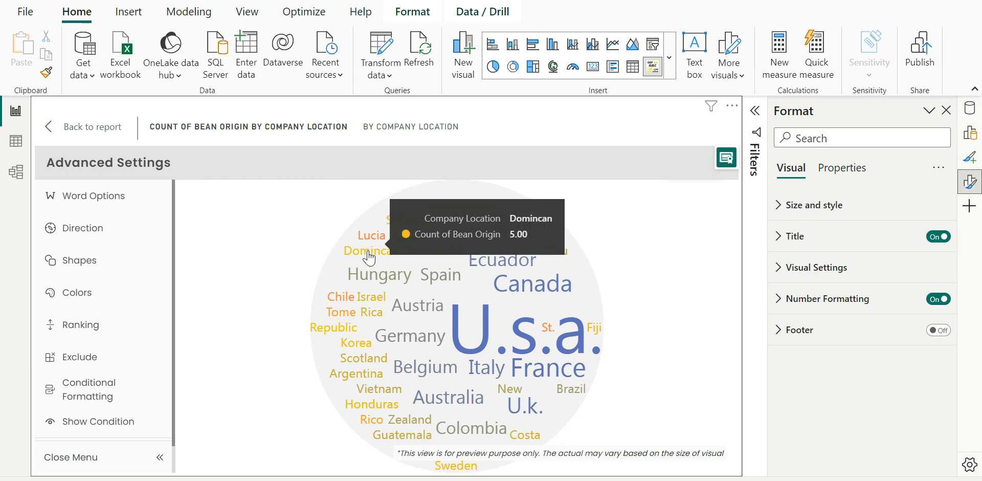
{"action": "mouse_move", "coordinate": [459, 333]}
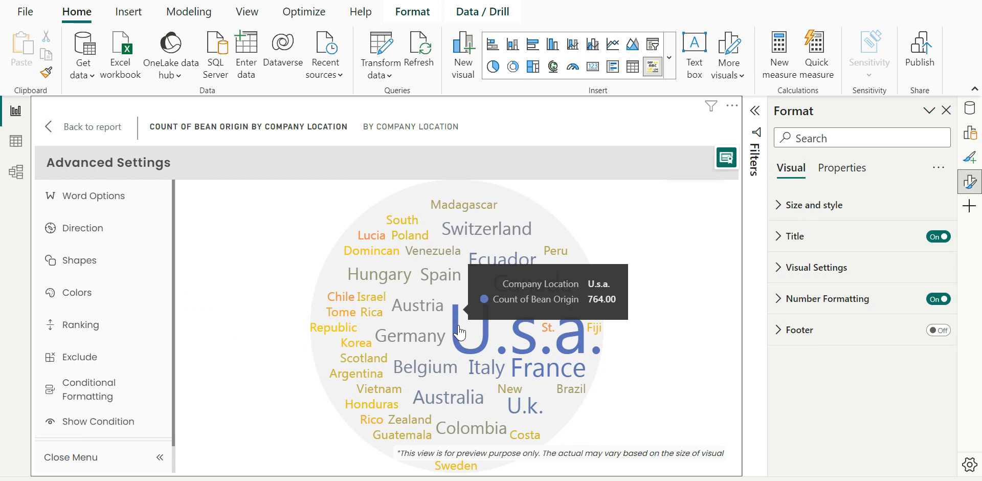
- Limit the word cloud to the Bottom N ranking with a count of 10
{"action": "left_click", "coordinate": [77, 325]}
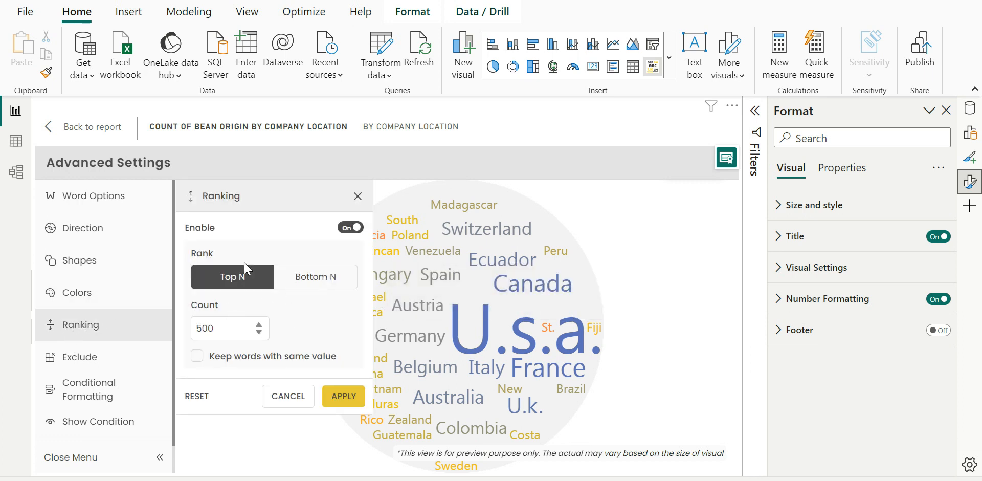
{"action": "left_click", "coordinate": [310, 286]}
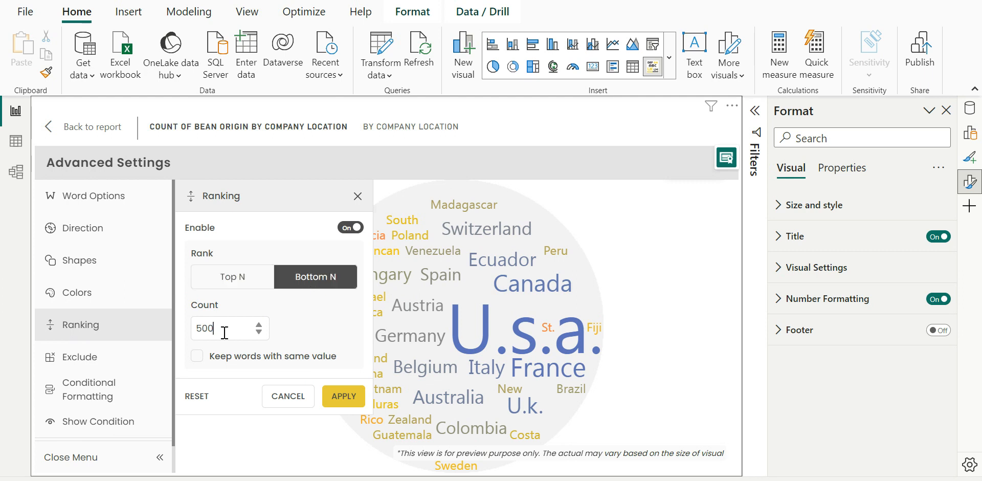
{"action": "key", "text": "ctrl+a"}
{"action": "type", "text": "1"}
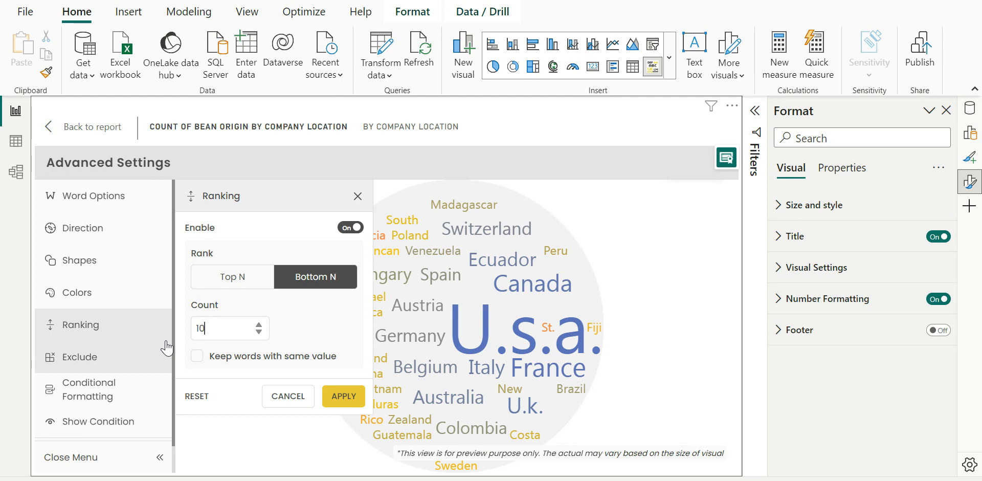
{"action": "left_click", "coordinate": [344, 397]}
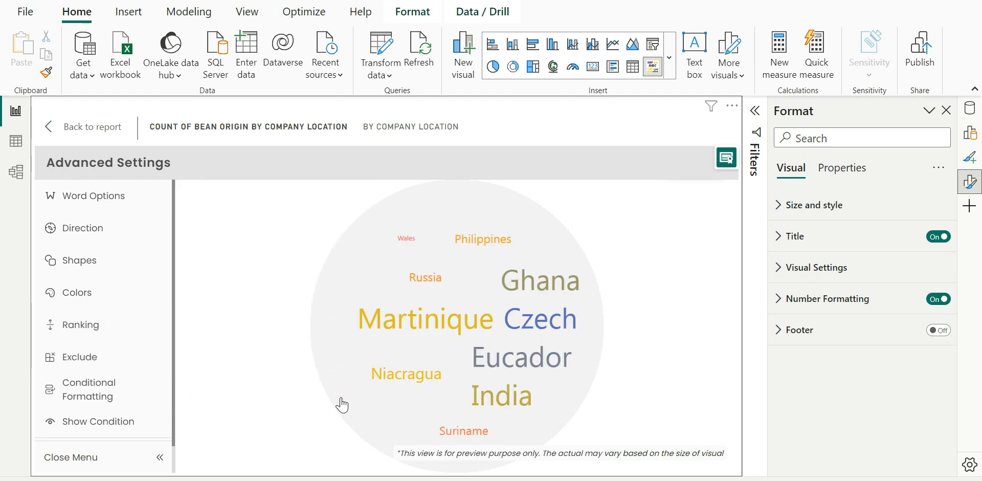
- Switch the word cloud's ranking to Top N
{"action": "left_click", "coordinate": [73, 331]}
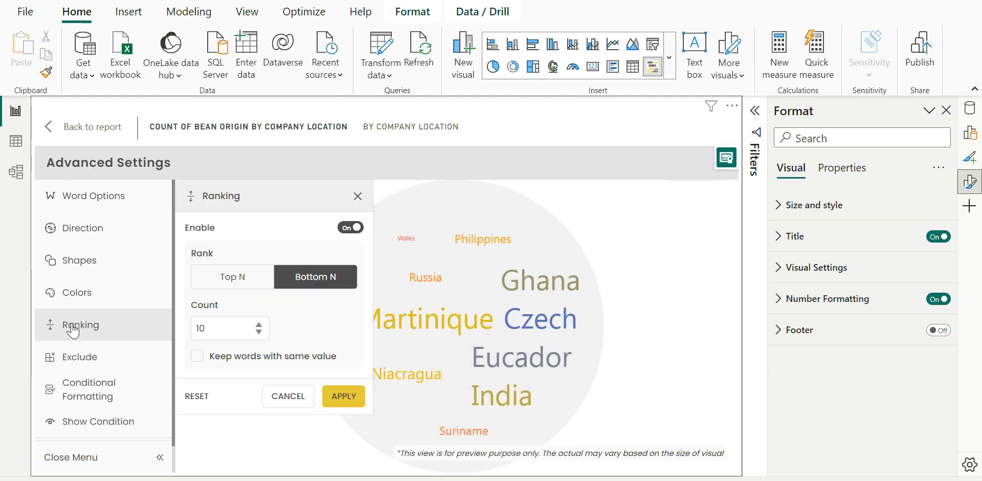
{"action": "left_click", "coordinate": [214, 276]}
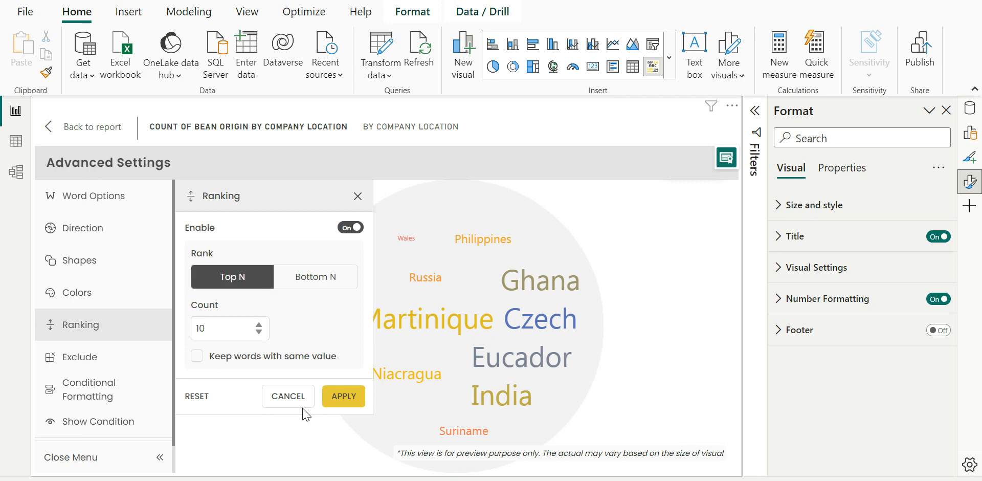
{"action": "left_click", "coordinate": [360, 404]}
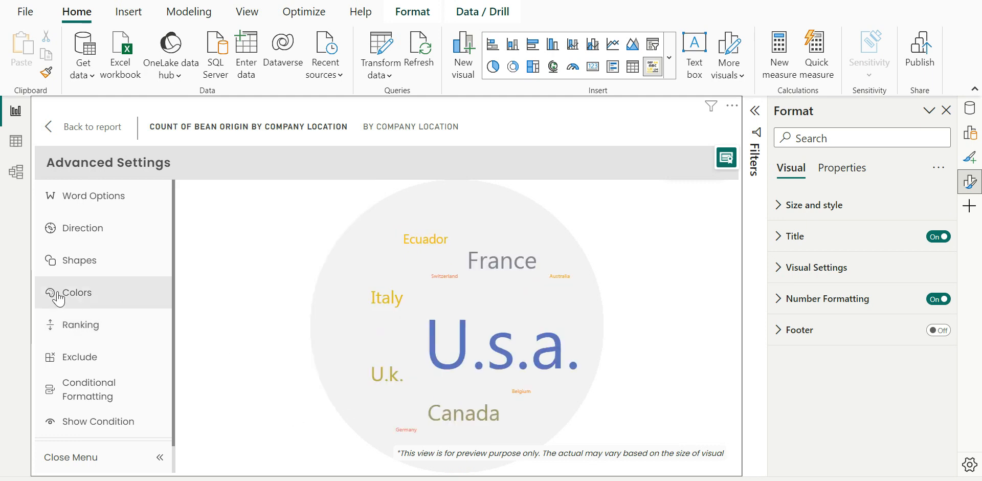
- Raise the Top N ranking count so the word cloud includes more words
{"action": "left_click", "coordinate": [88, 325]}
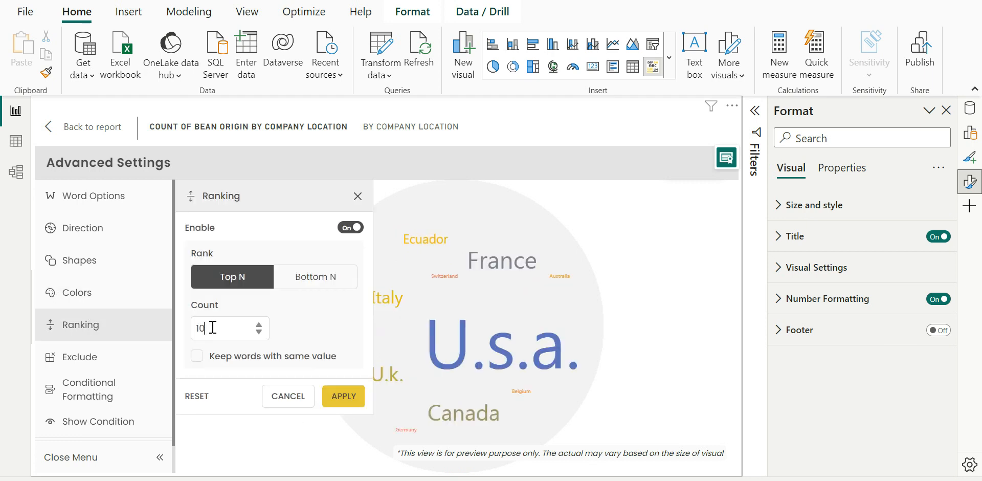
{"action": "left_click", "coordinate": [331, 396]}
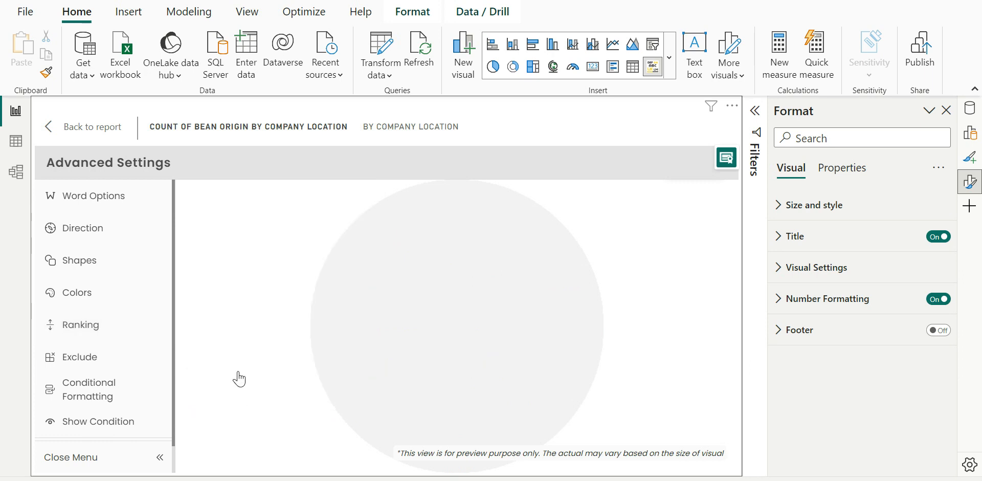
- Exclude the special character "." from the words in the word cloud
{"action": "left_click", "coordinate": [107, 368]}
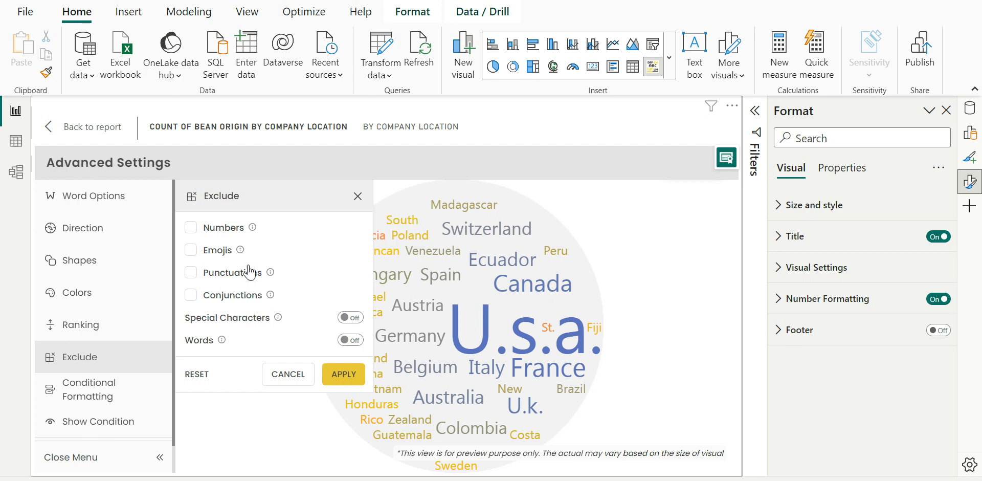
{"action": "left_click", "coordinate": [349, 317]}
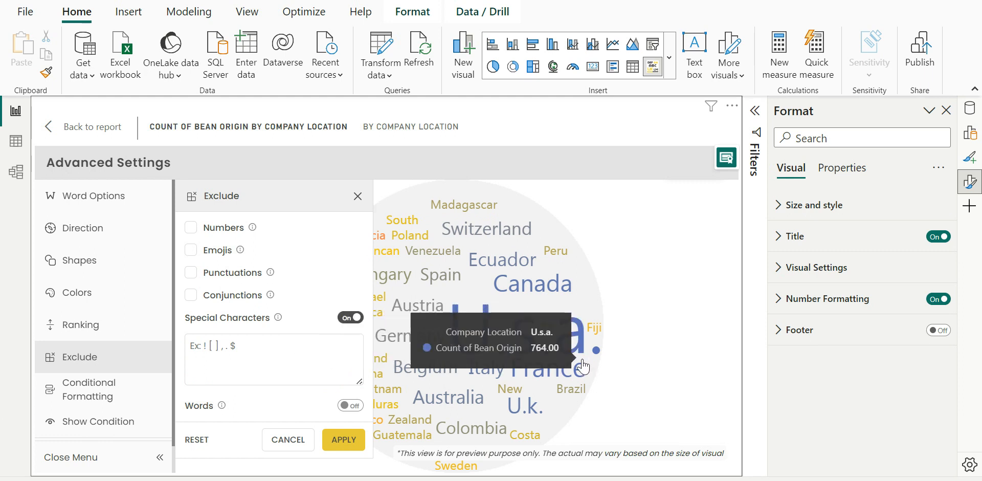
{"action": "left_click", "coordinate": [260, 361]}
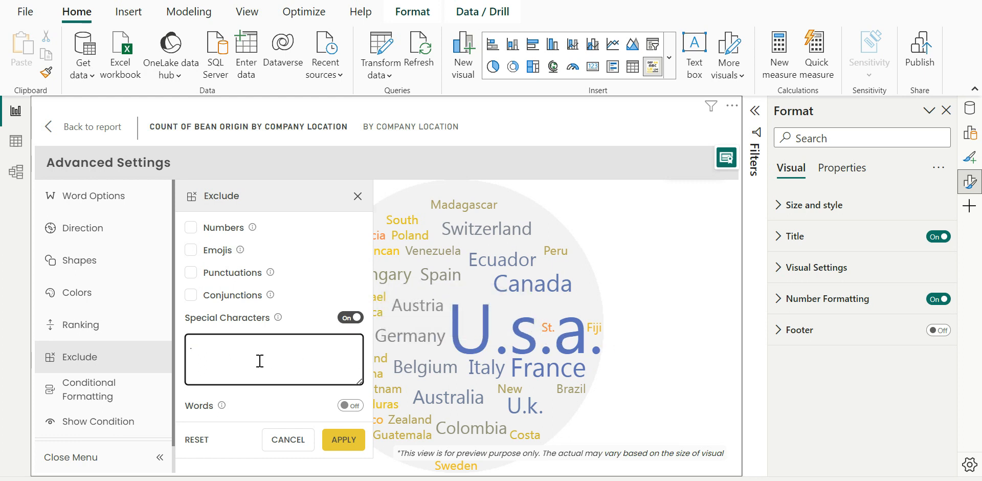
{"action": "left_click", "coordinate": [344, 441]}
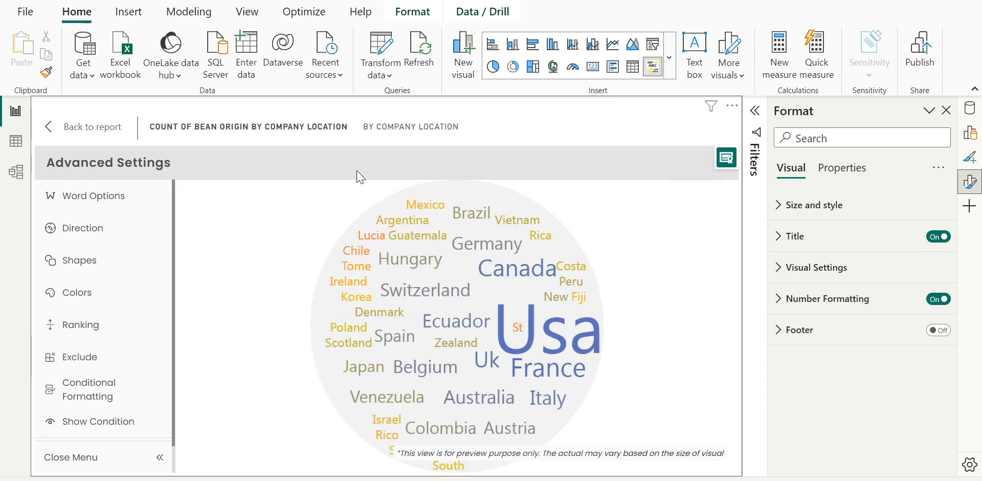
{"action": "mouse_move", "coordinate": [514, 346]}
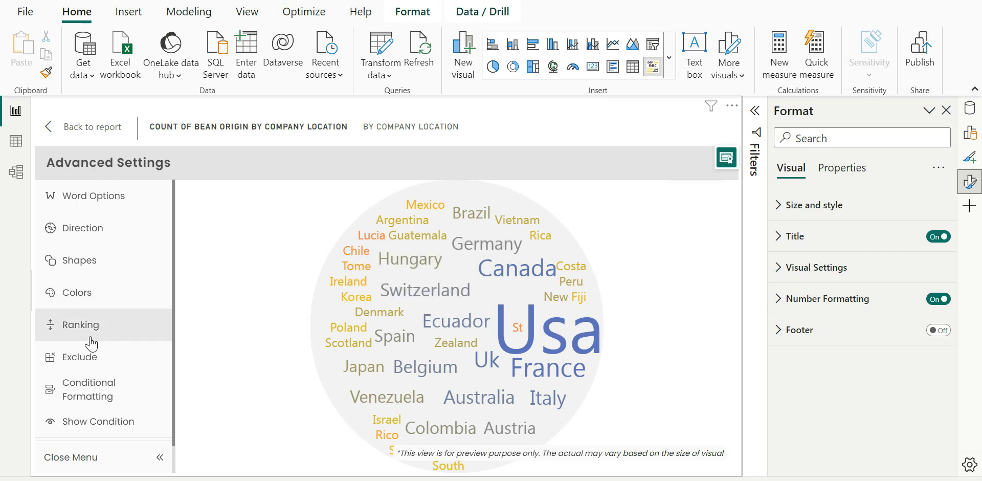
- Exclude the word France from the word cloud
{"action": "left_click", "coordinate": [87, 357]}
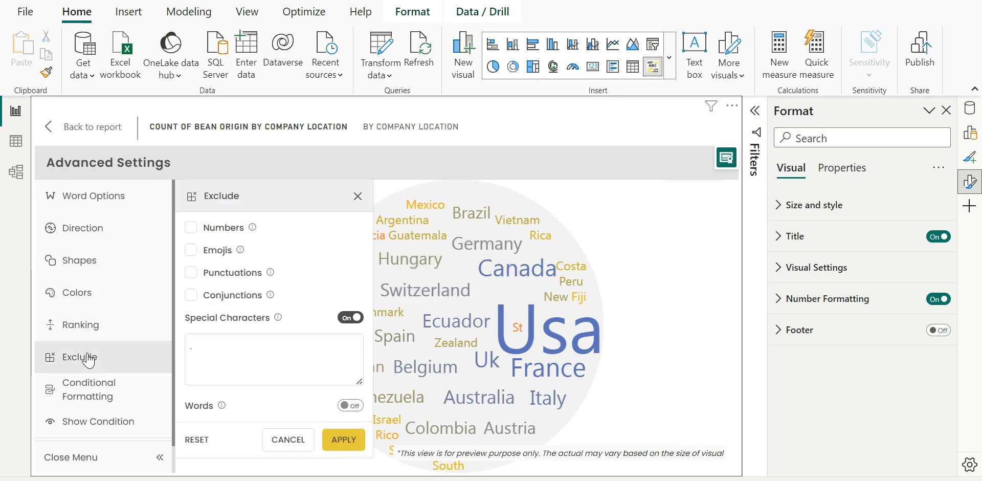
{"action": "left_click", "coordinate": [351, 406]}
{"action": "scroll", "coordinate": [298, 387], "scroll_direction": "down", "scroll_amount": 1}
{"action": "left_click", "coordinate": [293, 394]}
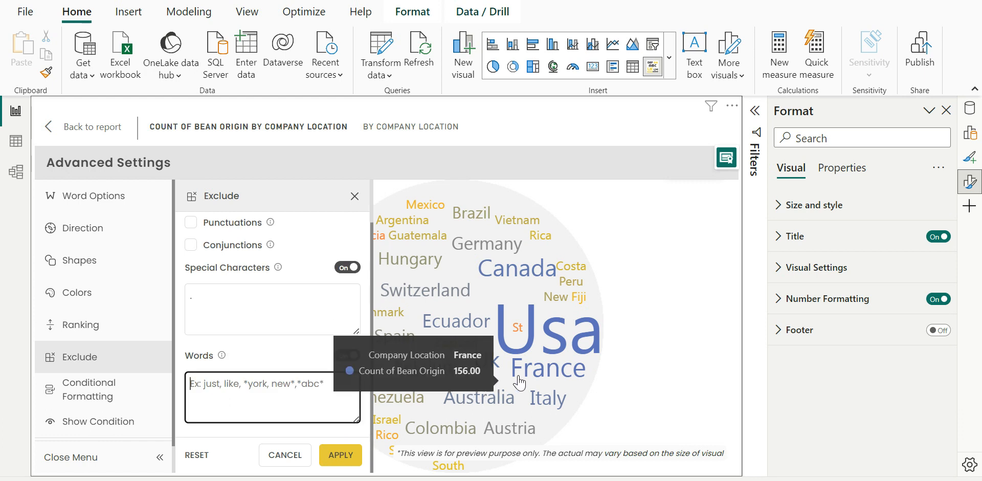
{"action": "type", "text": "France"}
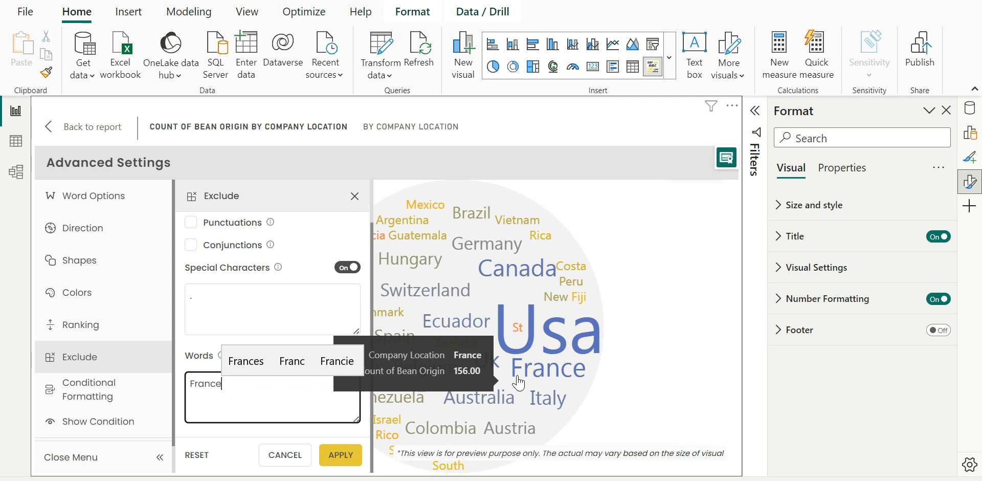
{"action": "left_click", "coordinate": [197, 361]}
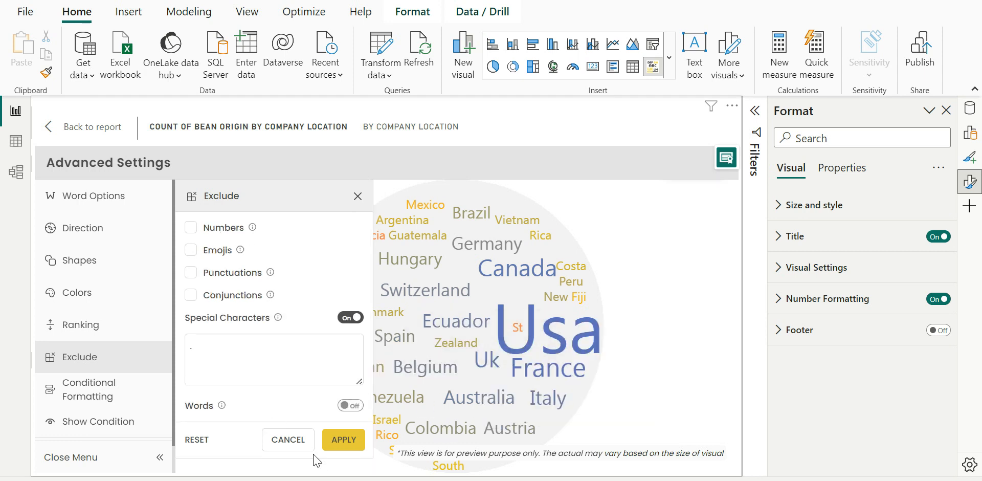
{"action": "left_click", "coordinate": [350, 405]}
{"action": "scroll", "coordinate": [309, 377], "scroll_direction": "down", "scroll_amount": 1}
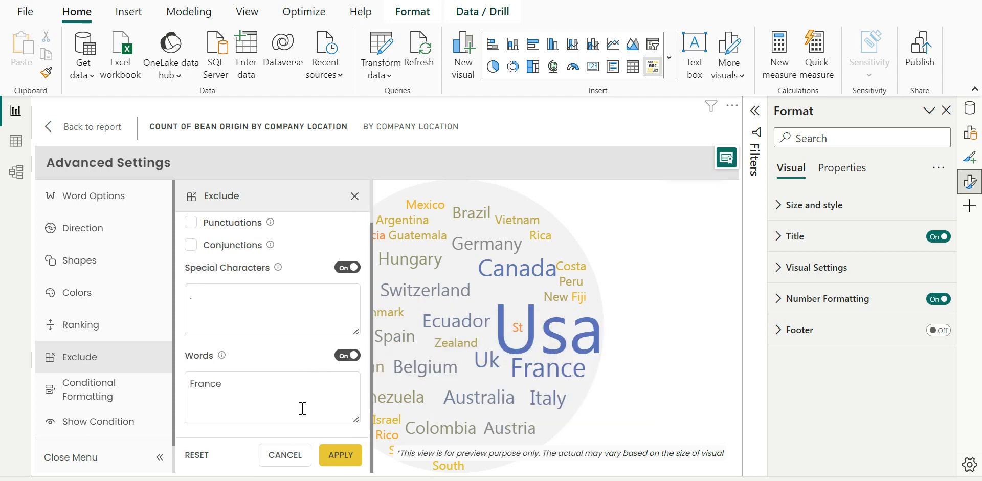
{"action": "left_click", "coordinate": [342, 455]}
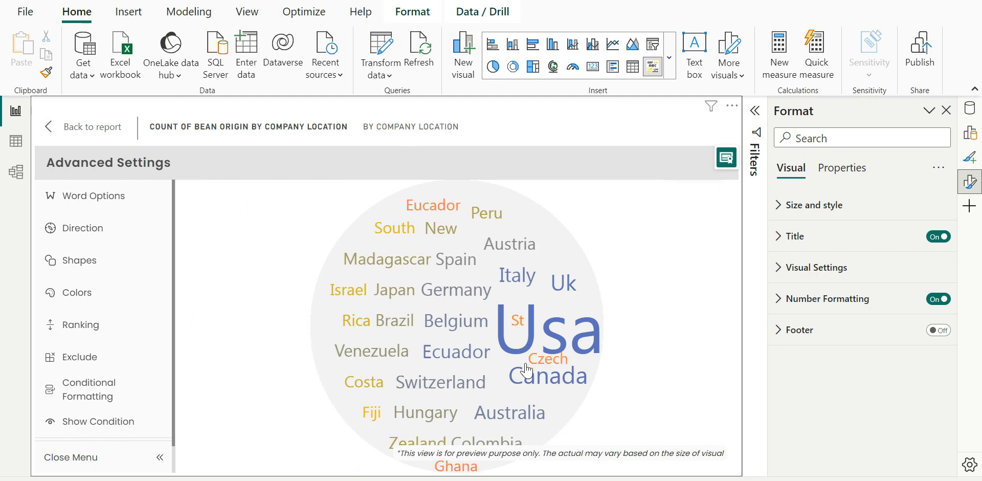
- Turn off both the Words and the Special Characters exclusions and apply the change
{"action": "left_click", "coordinate": [121, 353]}
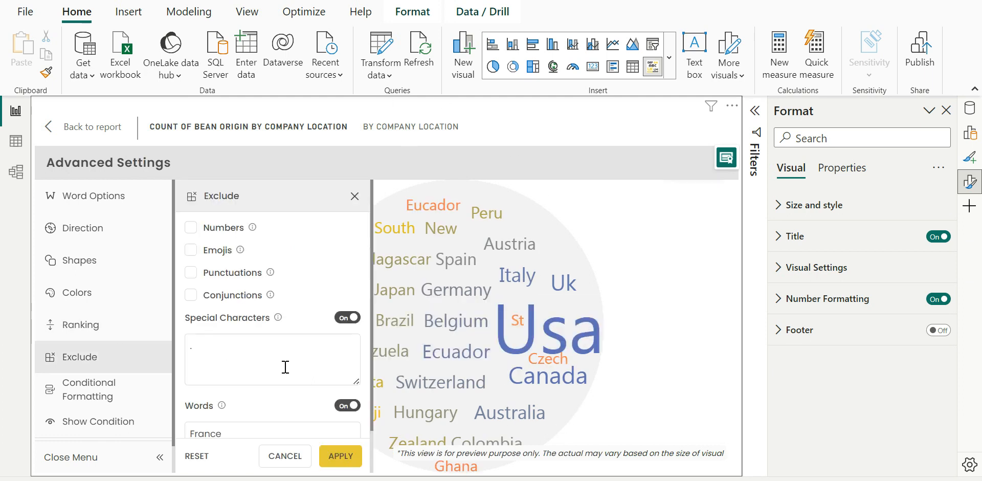
{"action": "left_click", "coordinate": [348, 405]}
{"action": "left_click", "coordinate": [348, 318]}
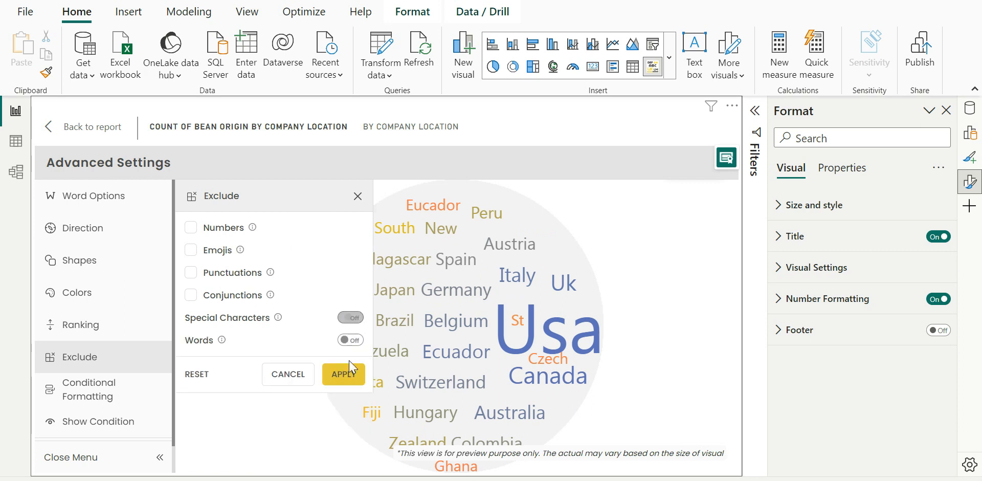
{"action": "left_click", "coordinate": [327, 378]}
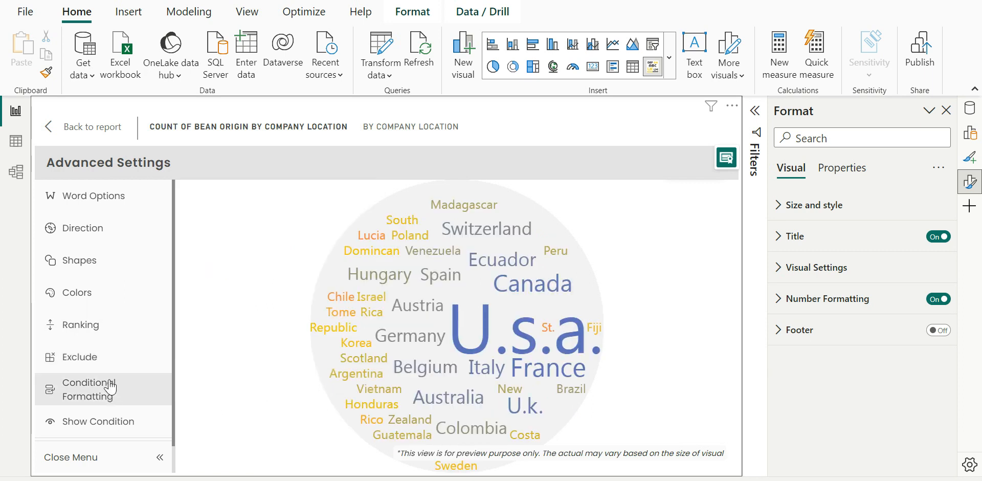
- Enable the Special Characters exclusion again with "." as the excluded character and apply it
{"action": "left_click", "coordinate": [104, 361]}
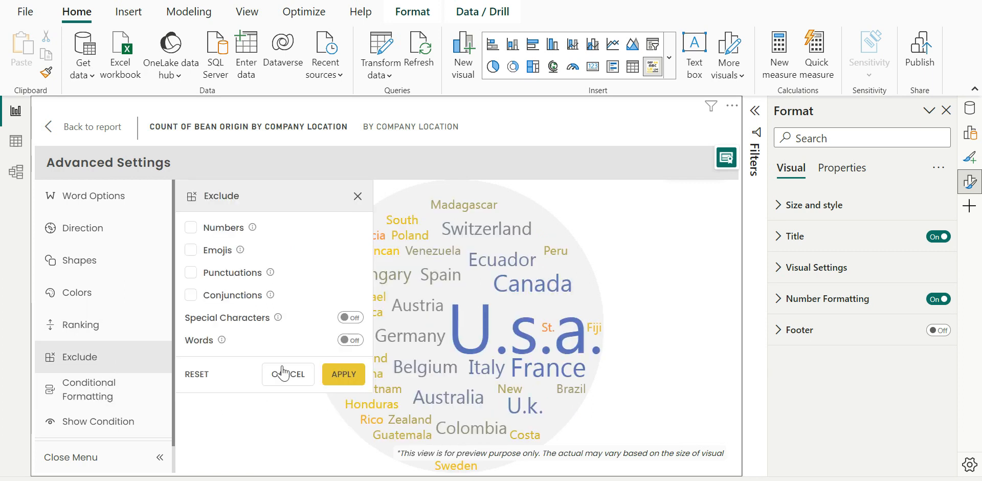
{"action": "left_click", "coordinate": [351, 319]}
{"action": "left_click", "coordinate": [273, 352]}
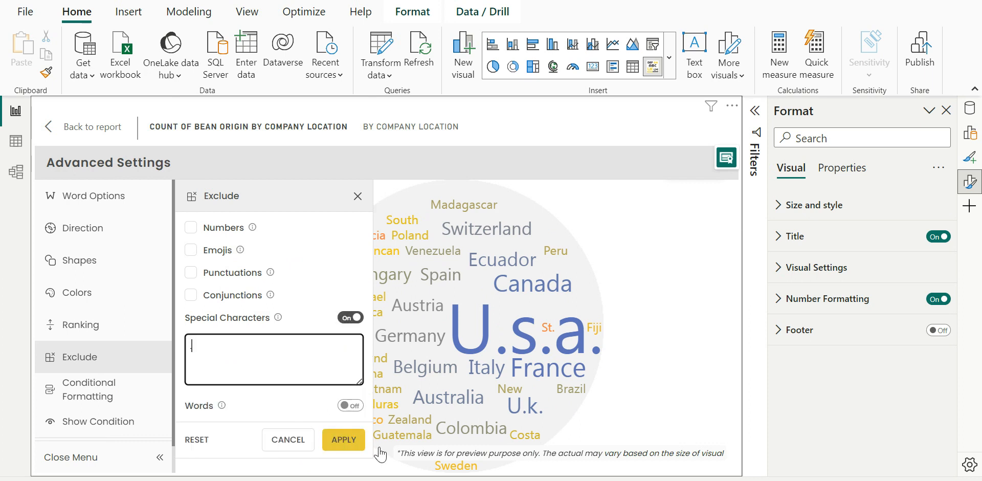
{"action": "left_click", "coordinate": [352, 442]}
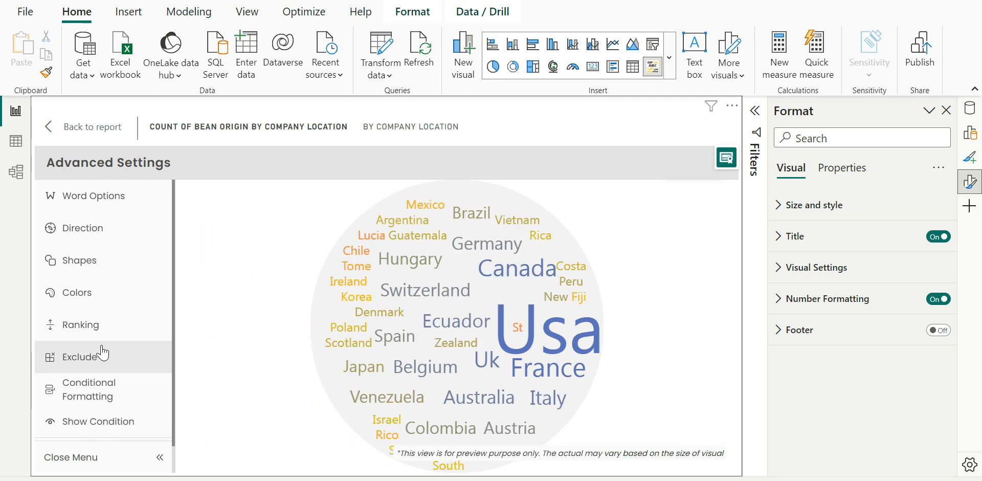
- Add a conditional formatting rule named Color by Count for the Count of Bean Origin measure being equal to 2
{"action": "left_click", "coordinate": [110, 398]}
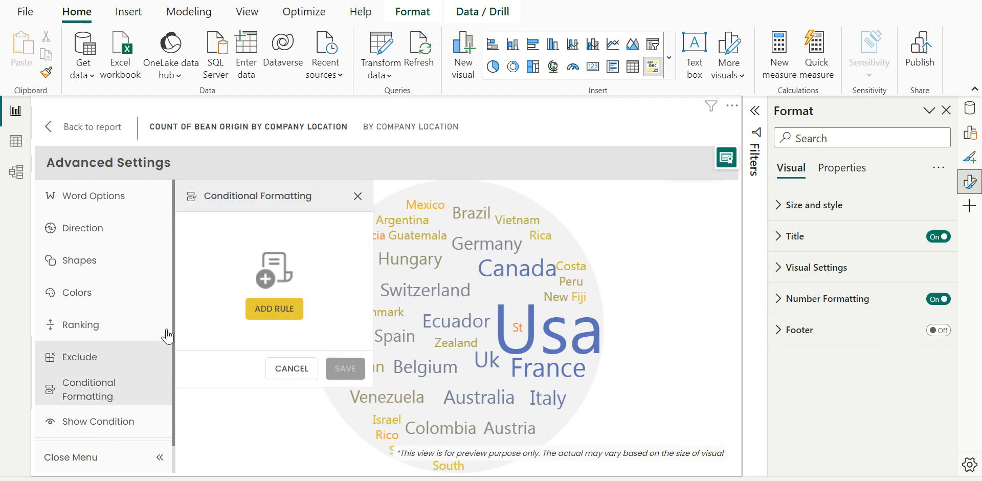
{"action": "left_click", "coordinate": [284, 319]}
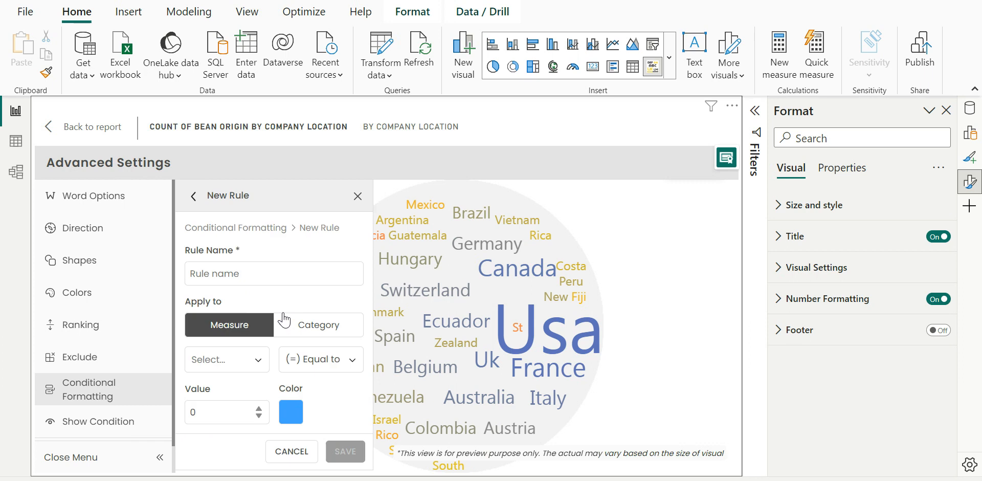
{"action": "left_click", "coordinate": [249, 272]}
{"action": "type", "text": "Color"}
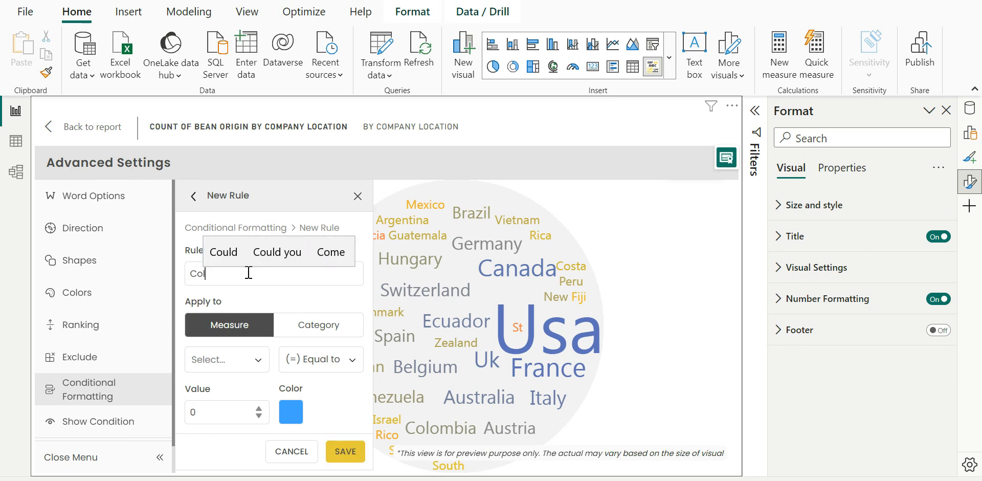
{"action": "type", "text": "Count"}
{"action": "left_click", "coordinate": [236, 359]}
{"action": "left_click", "coordinate": [250, 391]}
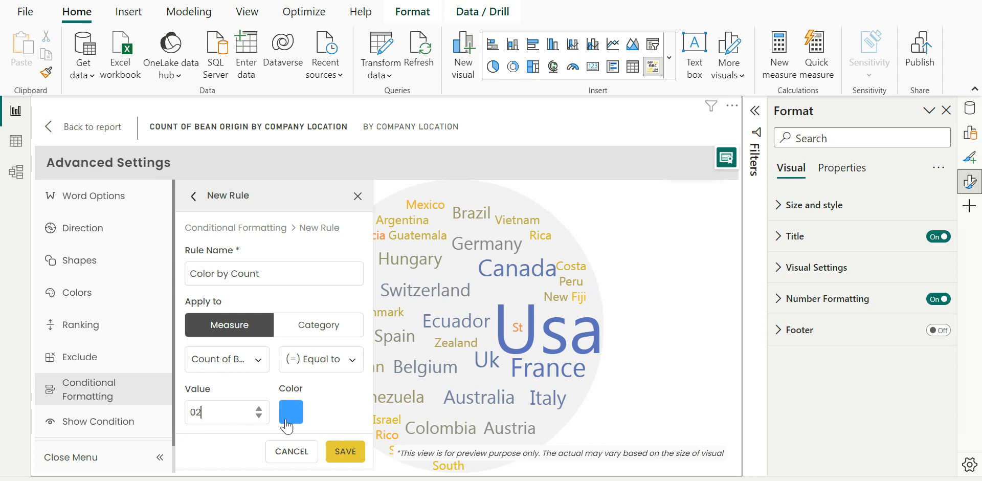
- Give the new Color by Count rule an orange color and save it
{"action": "left_click", "coordinate": [289, 415]}
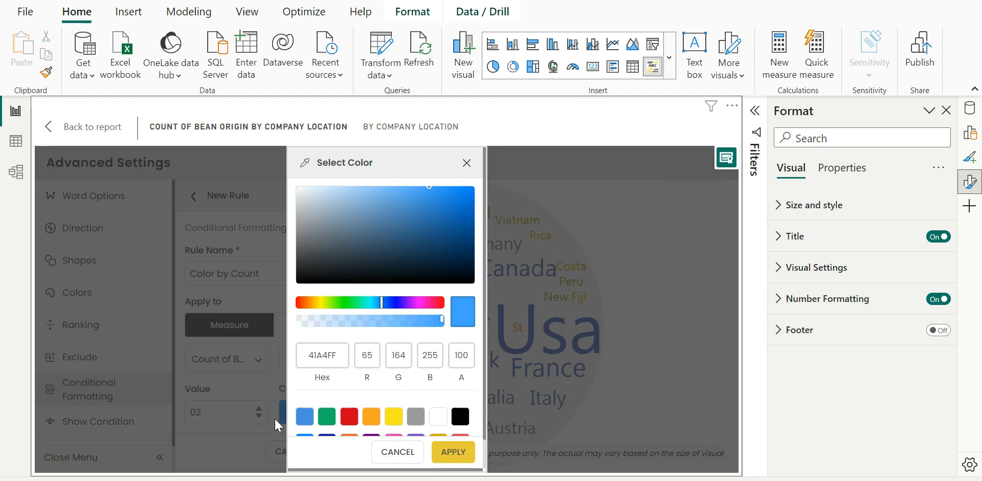
{"action": "left_click", "coordinate": [371, 416]}
{"action": "left_click", "coordinate": [455, 460]}
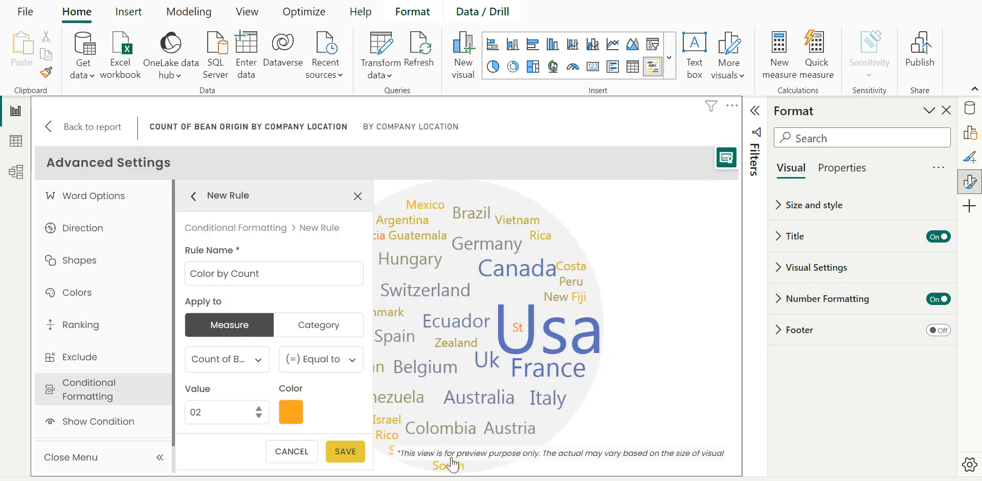
{"action": "left_click", "coordinate": [344, 451]}
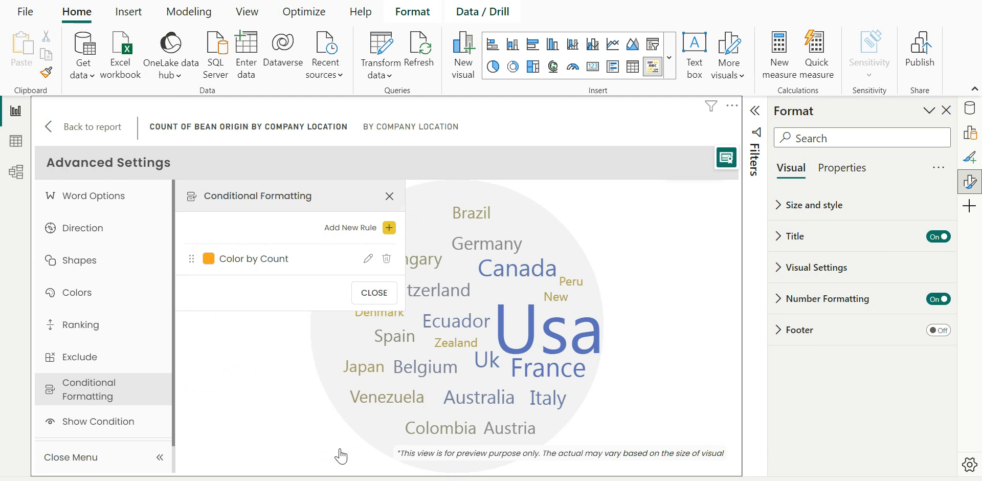
{"action": "left_click", "coordinate": [373, 292]}
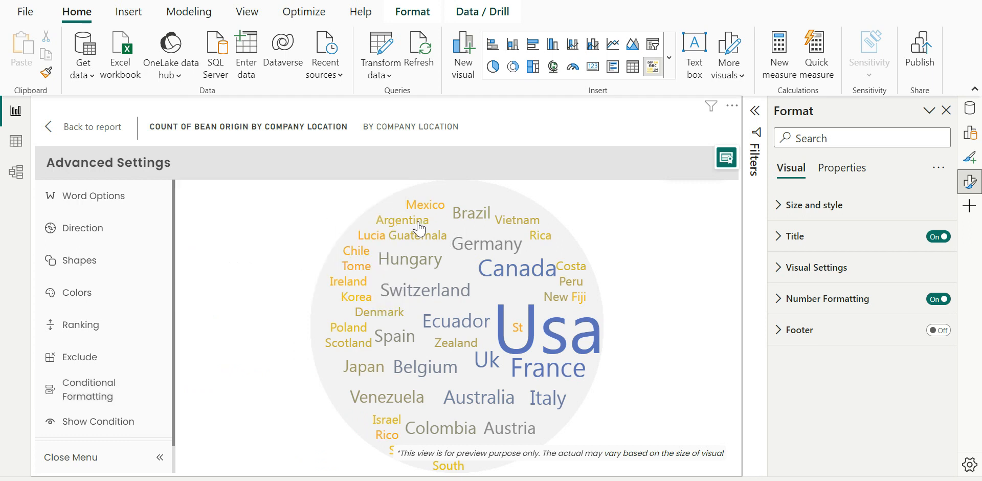
- Edit the Color by Count rule to match the value 764 with a green color, and save it
{"action": "mouse_move", "coordinate": [423, 210]}
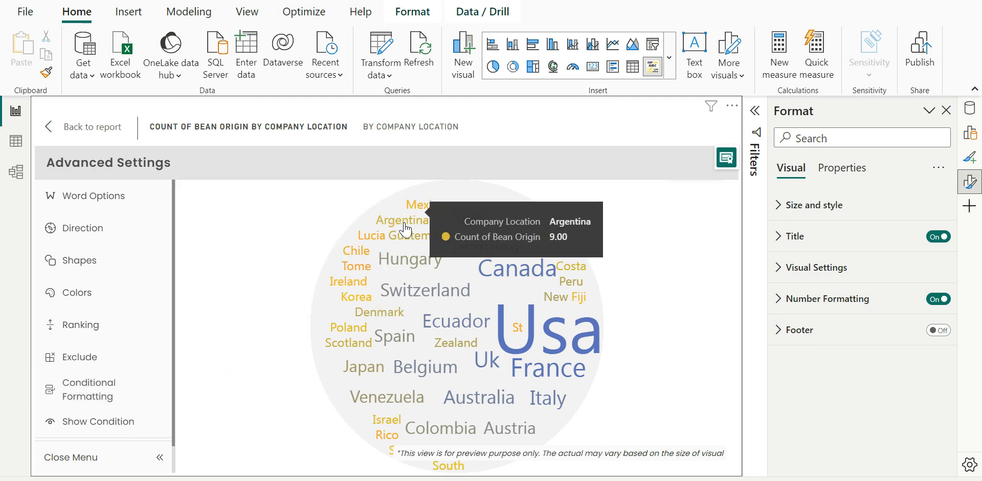
{"action": "mouse_move", "coordinate": [375, 239]}
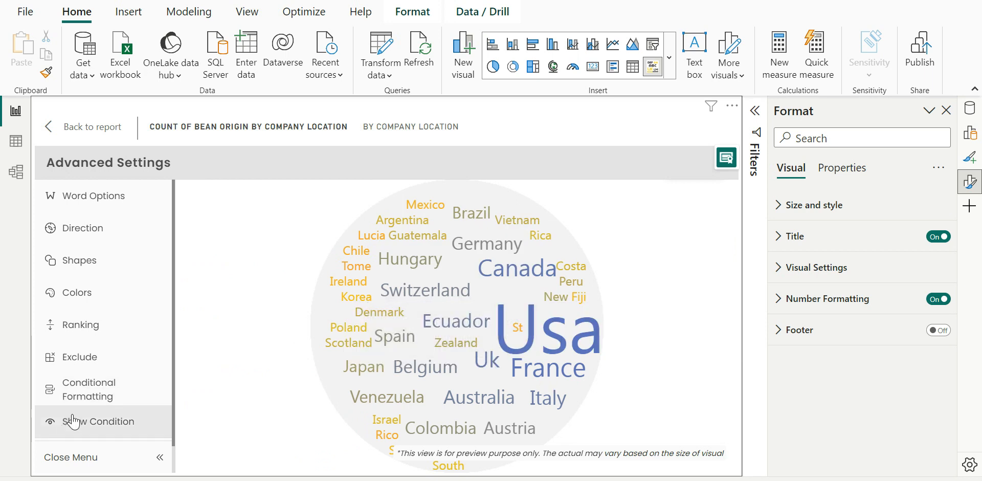
{"action": "left_click", "coordinate": [87, 390]}
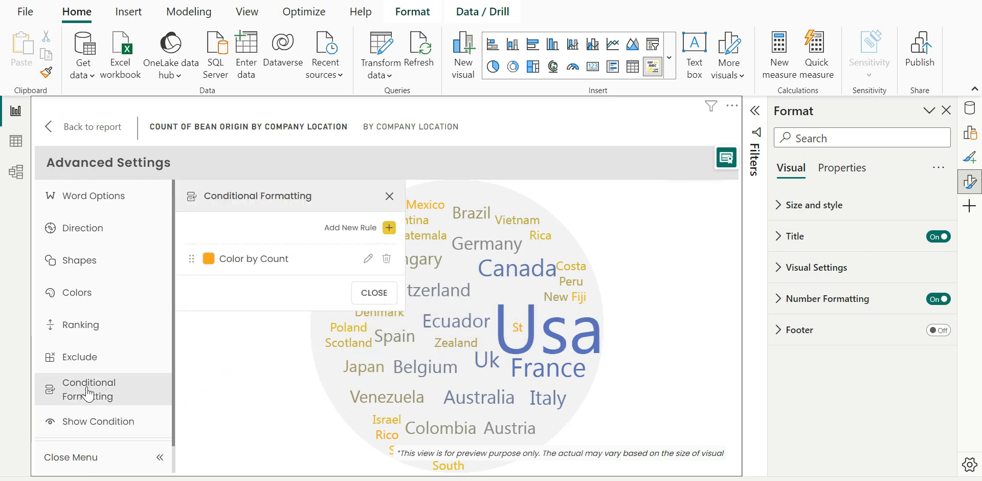
{"action": "left_click", "coordinate": [367, 258]}
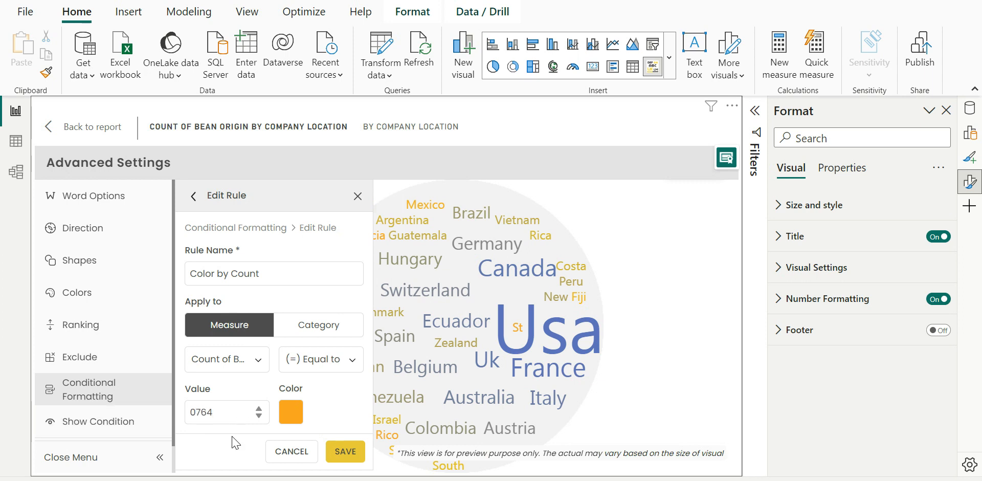
{"action": "left_click", "coordinate": [290, 413]}
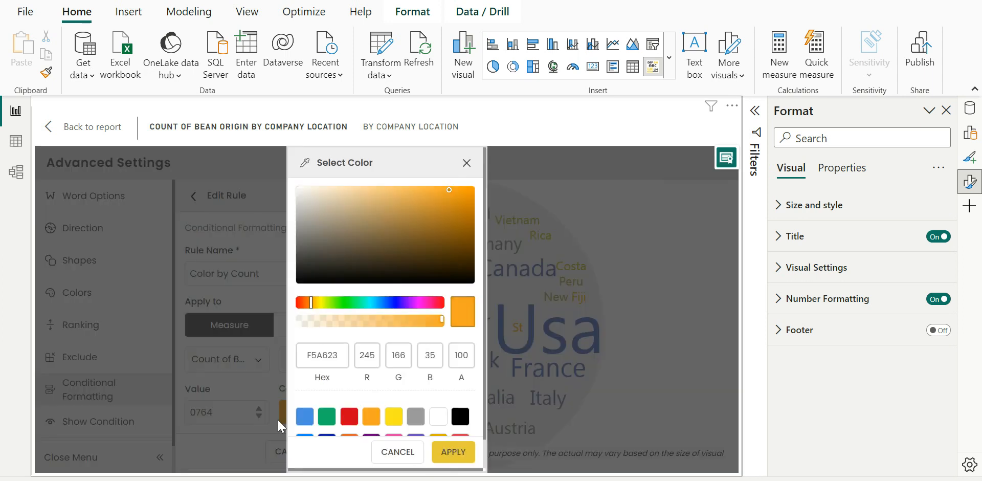
{"action": "left_click", "coordinate": [327, 416]}
{"action": "left_click", "coordinate": [450, 455]}
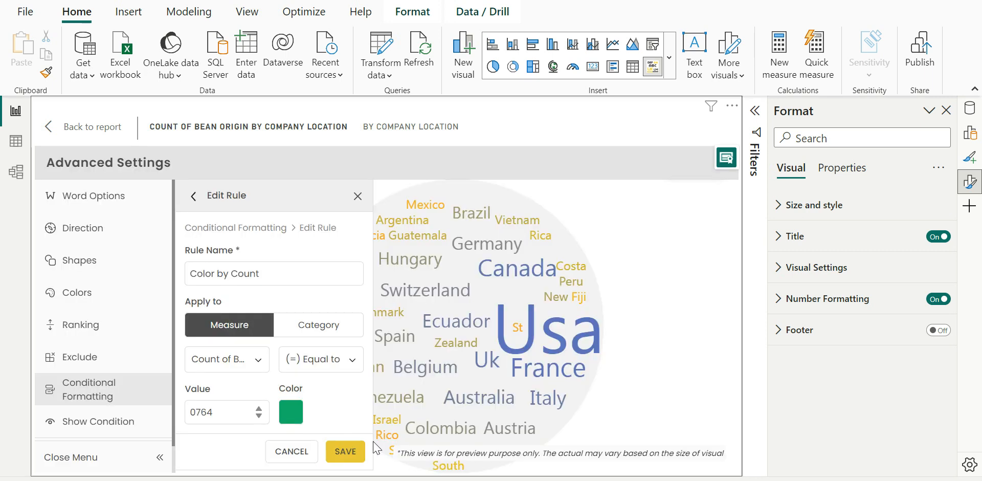
{"action": "left_click", "coordinate": [344, 451]}
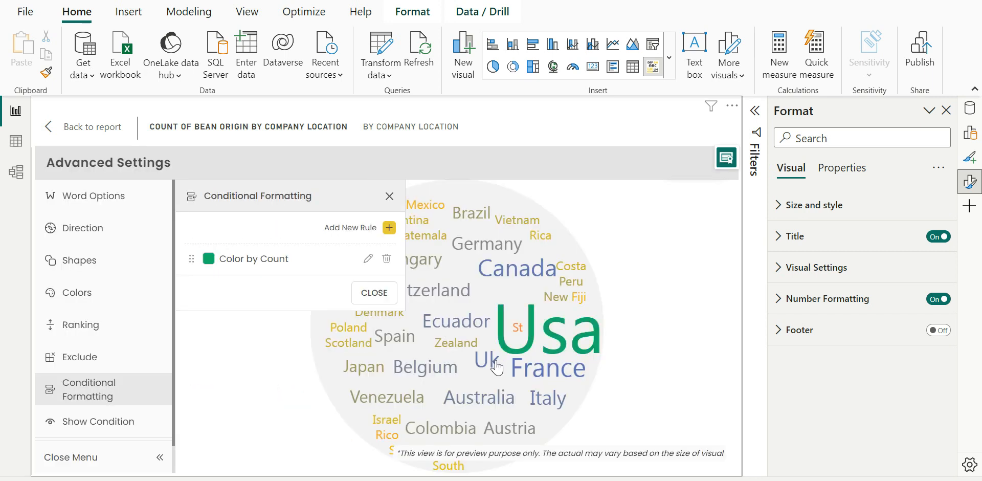
{"action": "left_click", "coordinate": [362, 292]}
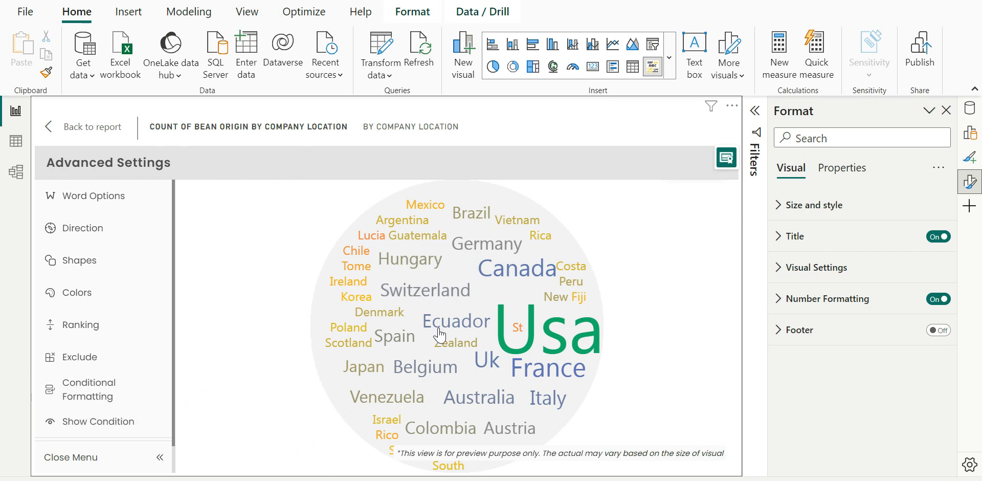
- Review the Show Condition requirements and add a new calculated column to the flavors_of_cocoa table
{"action": "left_click", "coordinate": [110, 429]}
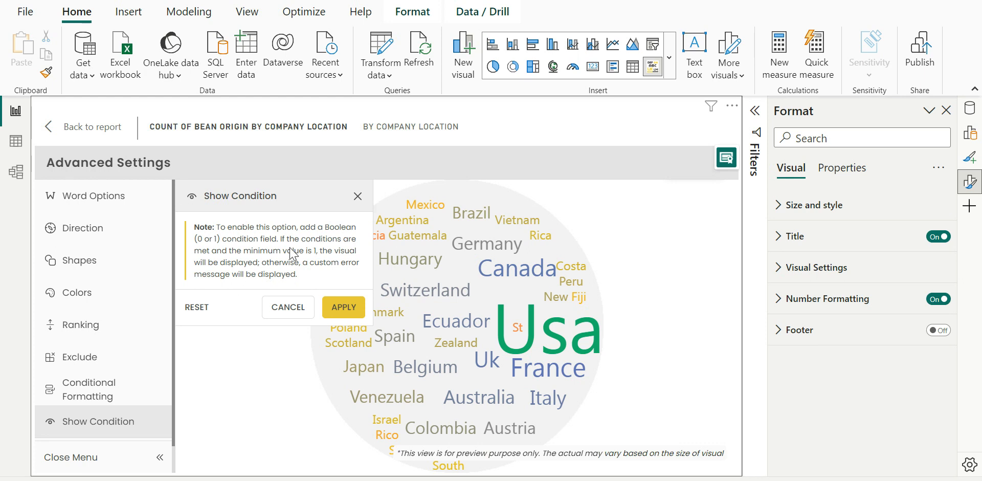
{"action": "left_click", "coordinate": [974, 115]}
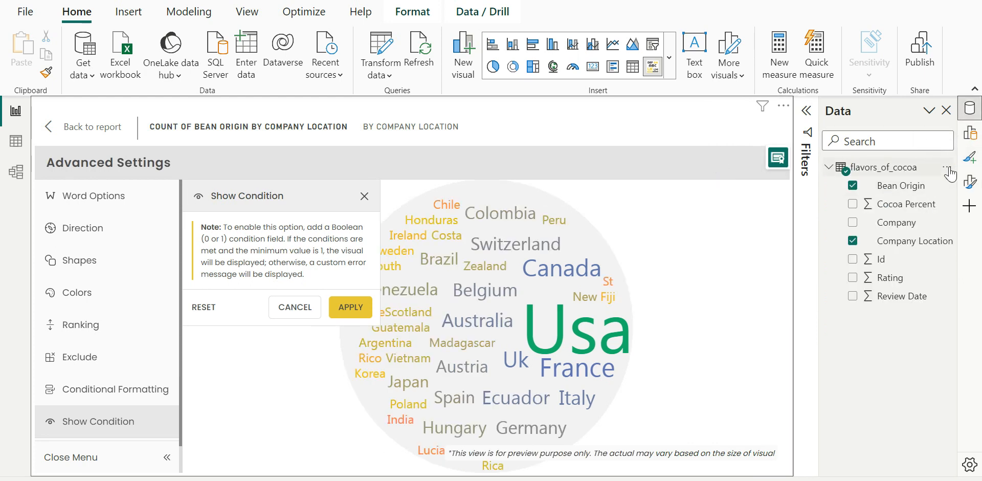
{"action": "left_click", "coordinate": [947, 169]}
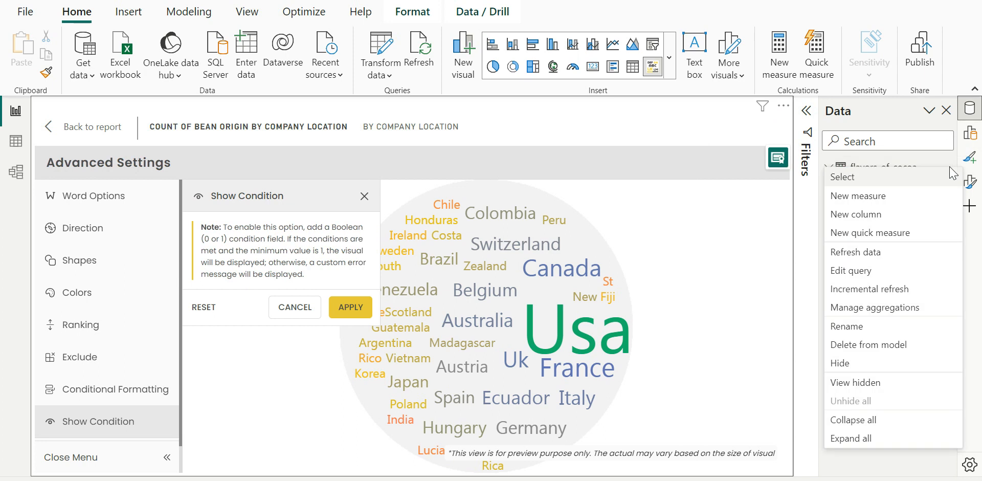
{"action": "left_click", "coordinate": [887, 214]}
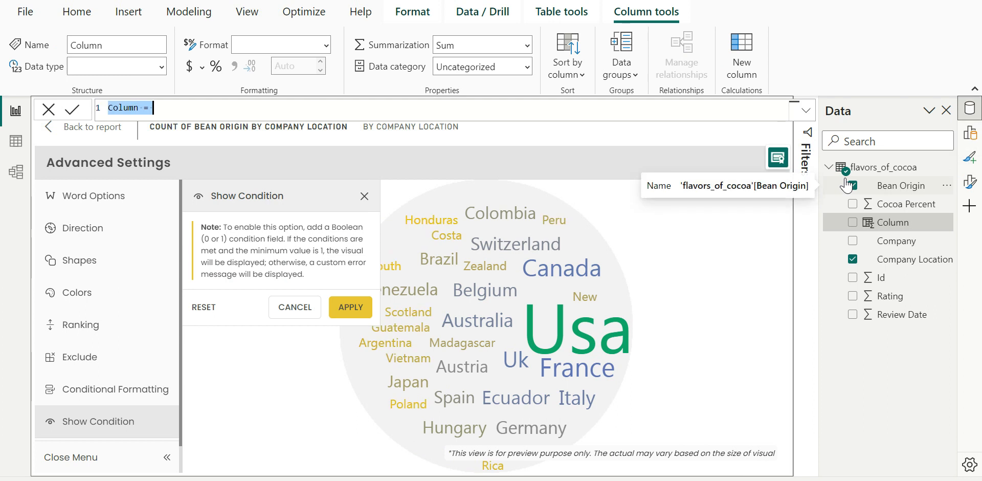
- Name the new column Country Sort and begin its formula with SWITCH(TRUE,
{"action": "type", "text": "Country Sort"}
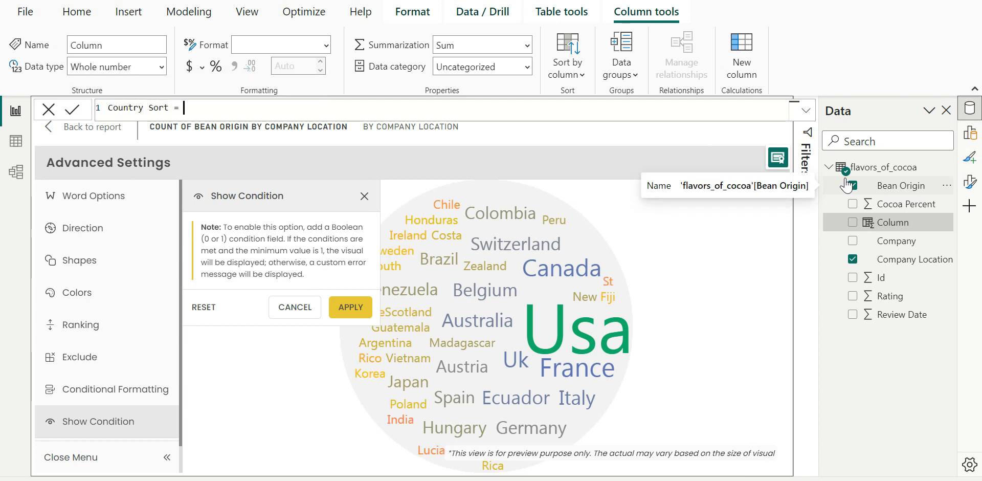
{"action": "type", "text": "  SWITCH("}
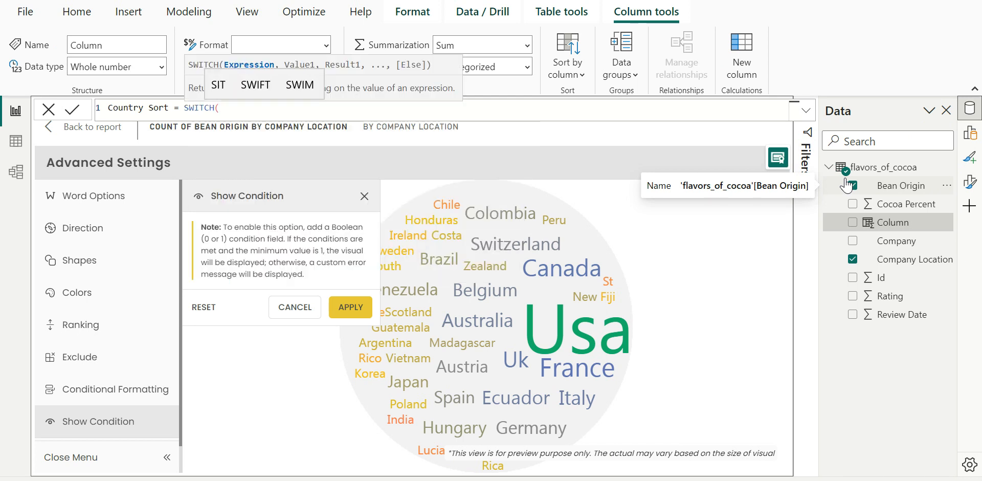
{"action": "type", "text": ") T"}
{"action": "key", "text": "BackSpace"}
{"action": "key", "text": "BackSpace"}
{"action": "key", "text": "BackSpace"}
{"action": "type", "text": "TR"}
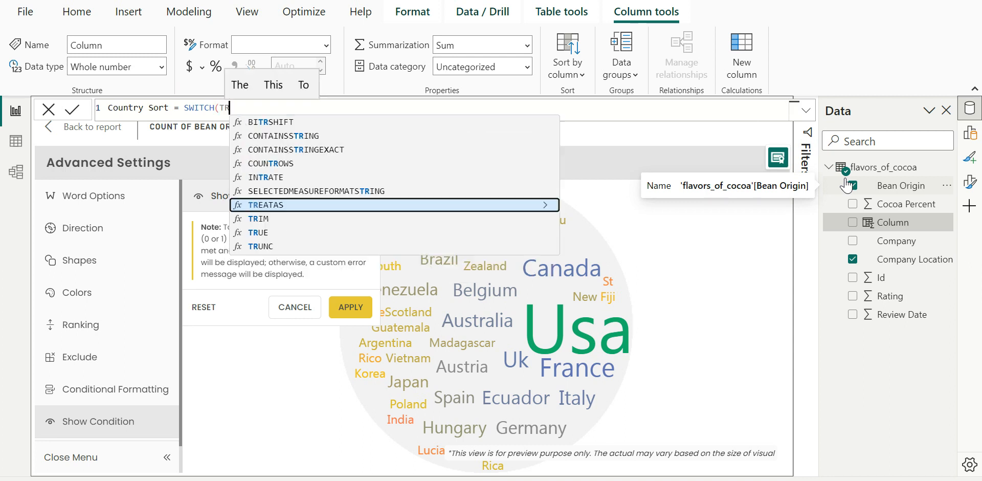
{"action": "type", "text": "UE, "}
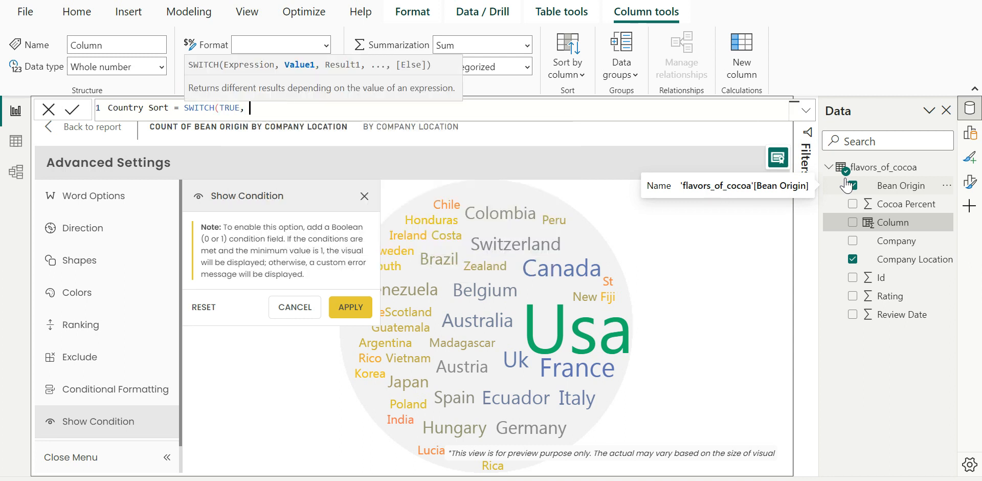
- Complete the Country Sort formula to return 1 where flavors_of_cocoa[Company Location] = "U.S.A." and 0 otherwise, and commit it
{"action": "type", "text": "comp"}
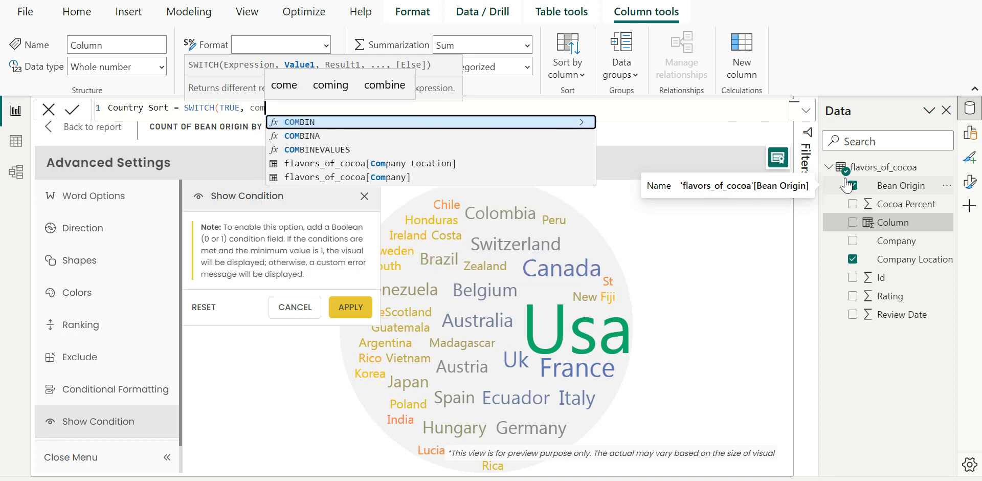
{"action": "key", "text": "Tab"}
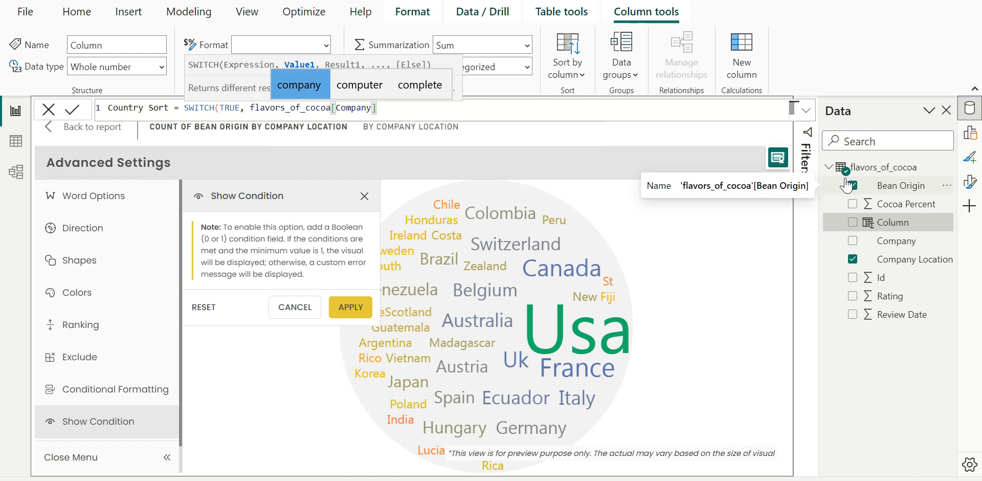
{"action": "key", "text": "BackSpace"}
{"action": "key", "text": "Up"}
{"action": "key", "text": "Tab"}
{"action": "type", "text": "="}
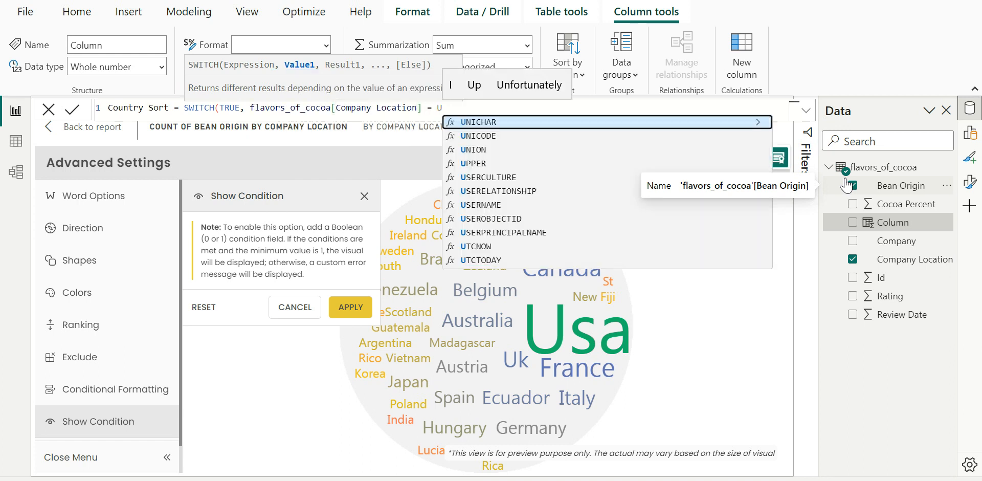
{"action": "type", "text": " \"U.S.A."}
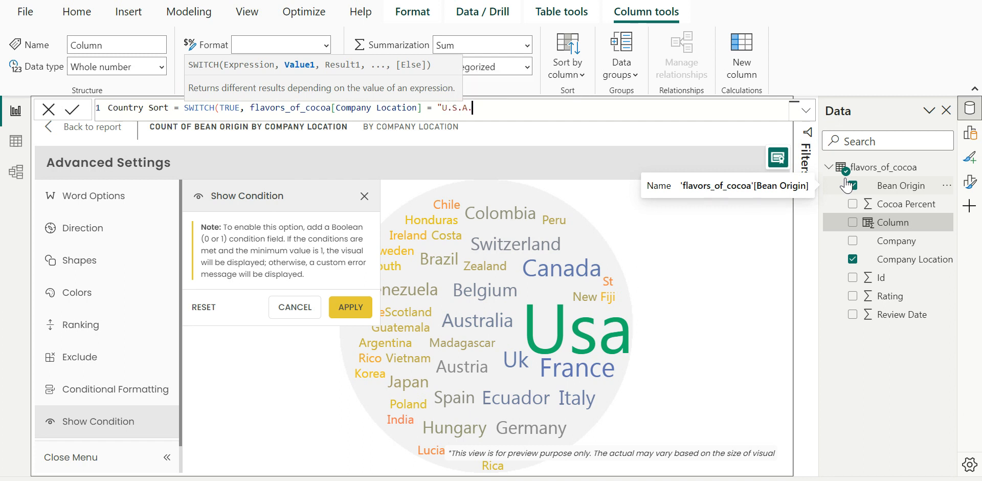
{"action": "type", "text": "\",1,0)"}
{"action": "key", "text": "Return"}
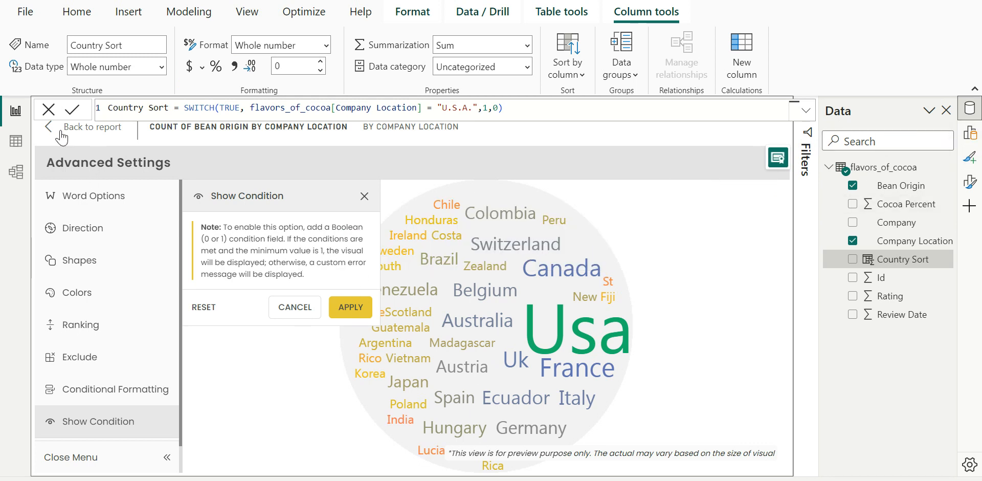
- Return to the report and add Country Sort to the word cloud's Show field, aggregated as Minimum
{"action": "left_click", "coordinate": [78, 127]}
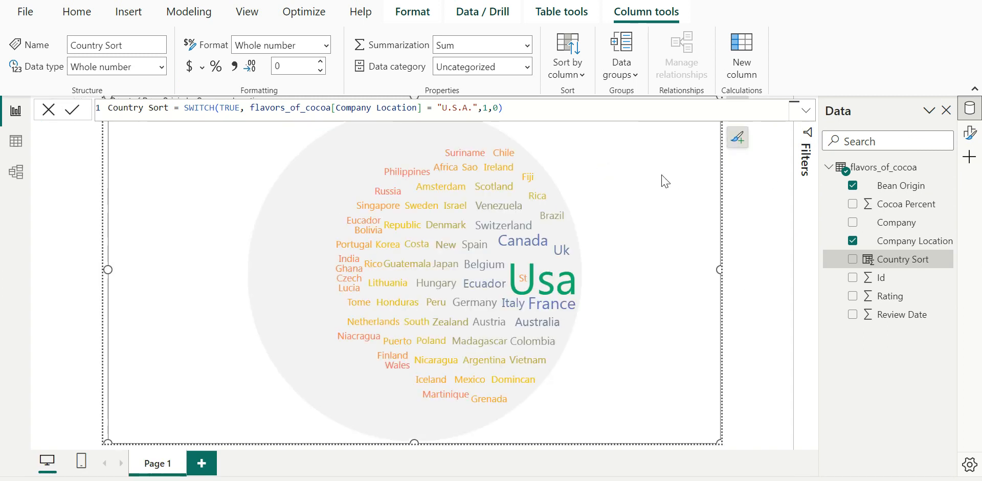
{"action": "left_click", "coordinate": [669, 162]}
{"action": "left_click", "coordinate": [729, 116]}
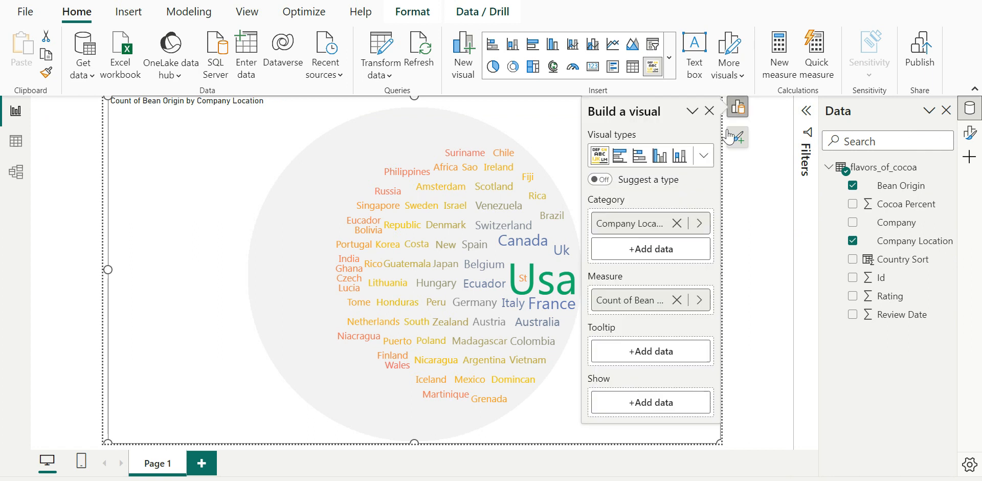
{"action": "left_click_drag", "start_coordinate": [881, 260], "coordinate": [661, 409]}
{"action": "right_click", "coordinate": [645, 395]}
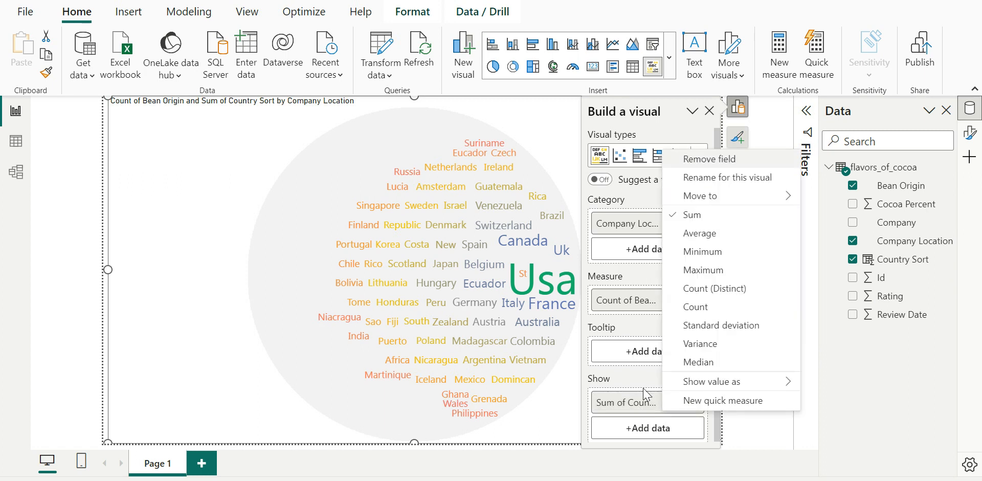
{"action": "left_click", "coordinate": [703, 251]}
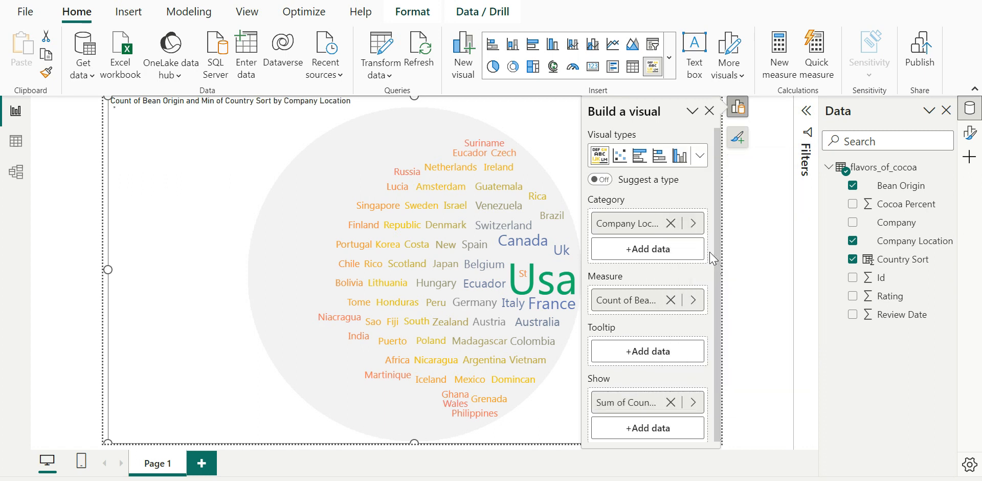
- Enable Show Condition in the word cloud's advanced settings with Min of Country Sort as its field
{"action": "left_click", "coordinate": [737, 108]}
{"action": "left_click", "coordinate": [704, 120]}
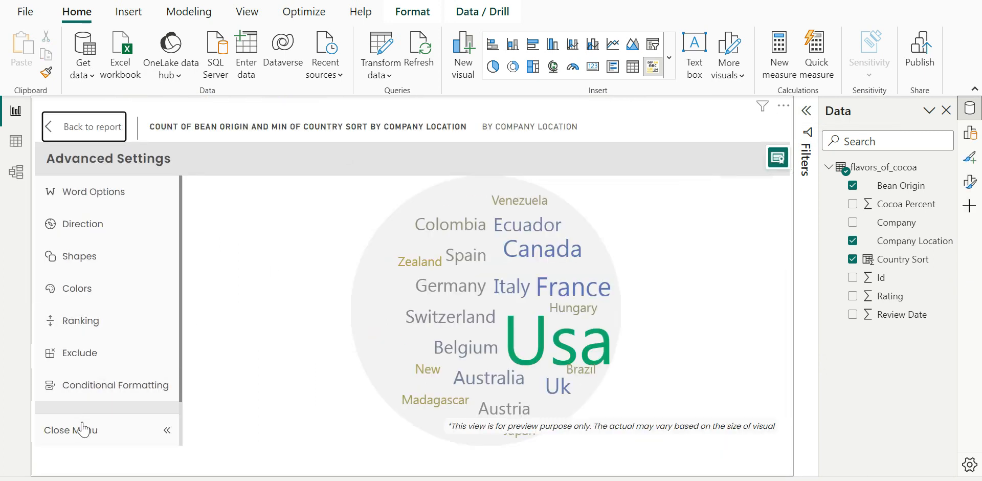
{"action": "left_click", "coordinate": [110, 417]}
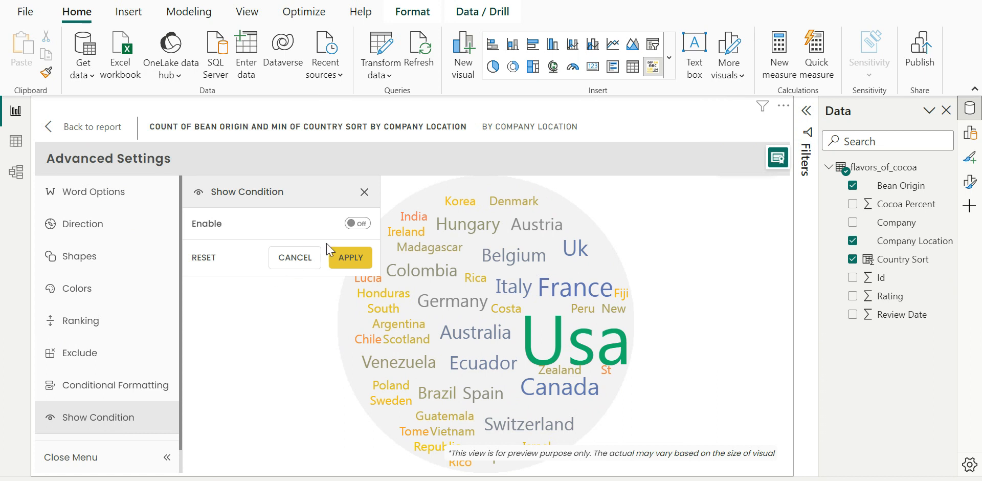
{"action": "left_click", "coordinate": [354, 225]}
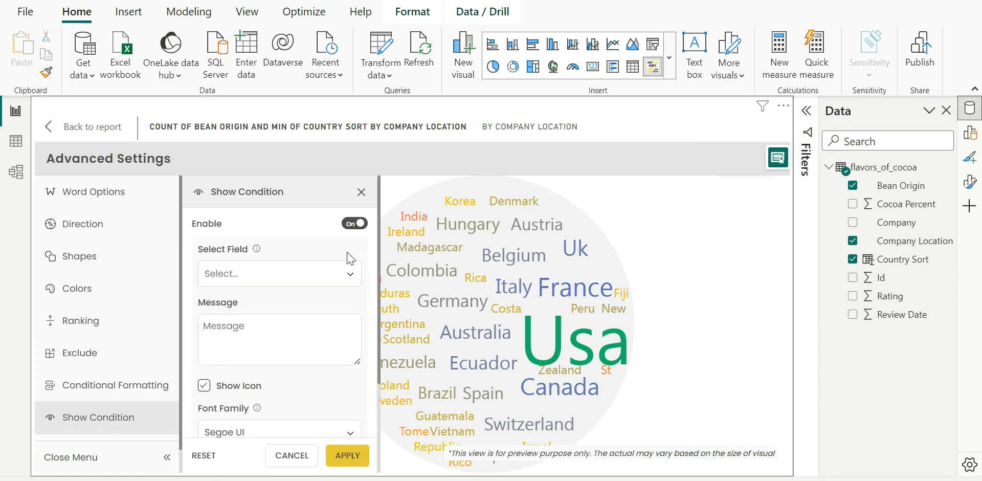
{"action": "left_click", "coordinate": [327, 282]}
{"action": "left_click", "coordinate": [319, 301]}
- Set the Show Condition message to "Select Show to display the visual"
{"action": "left_click", "coordinate": [292, 337]}
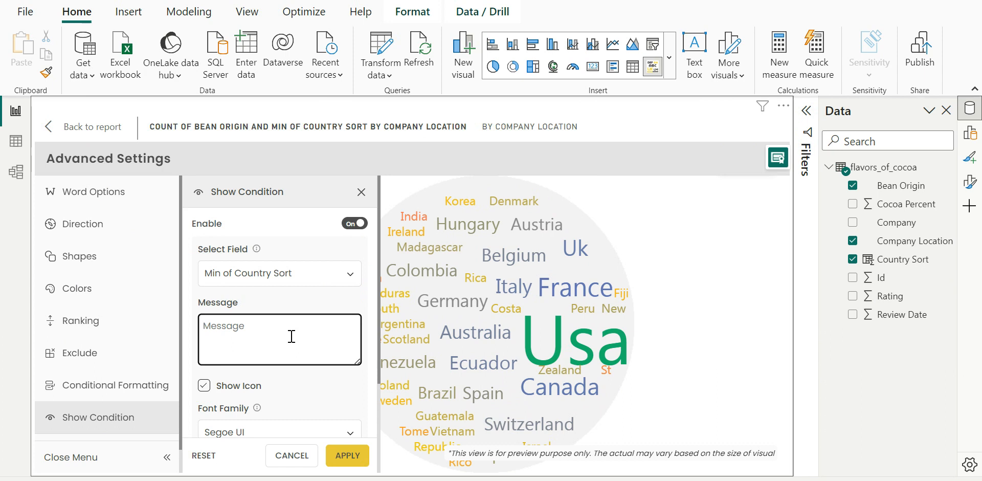
{"action": "type", "text": "Select "}
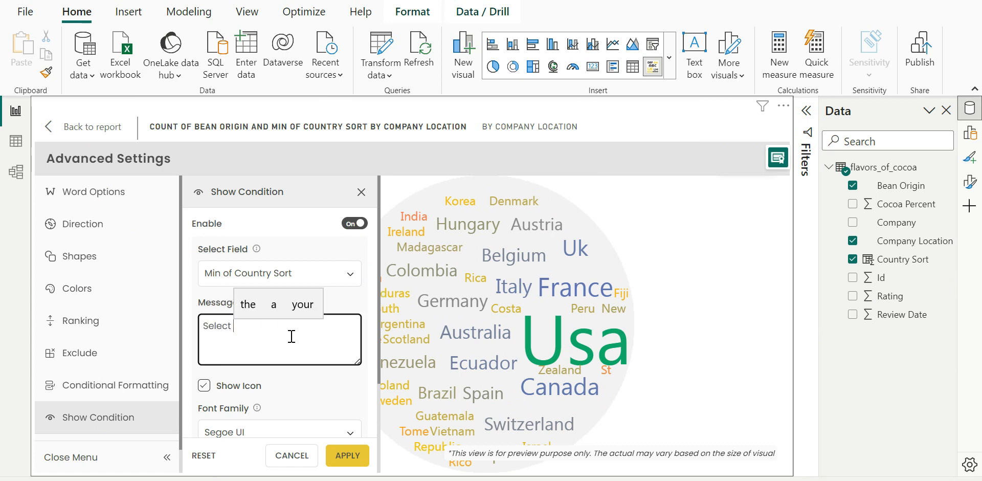
{"action": "type", "text": "Show to displa"}
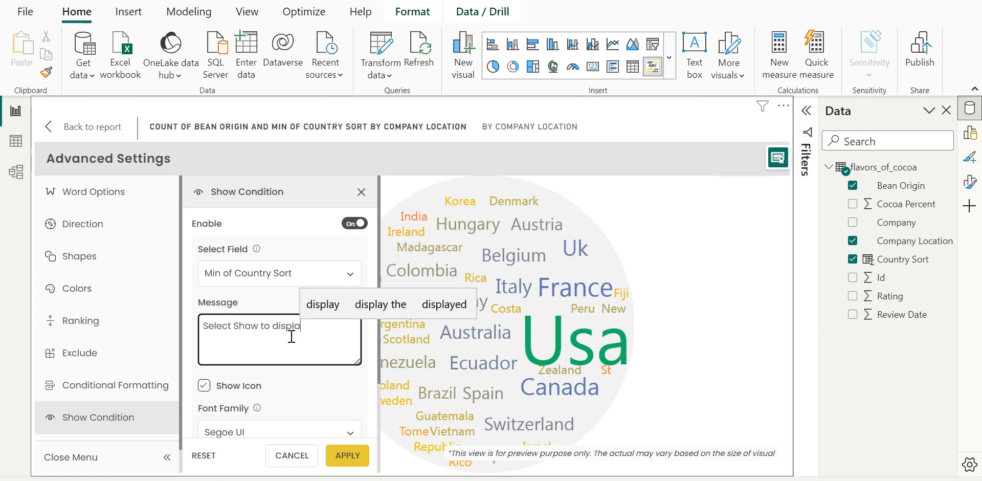
{"action": "type", "text": "y the visual"}
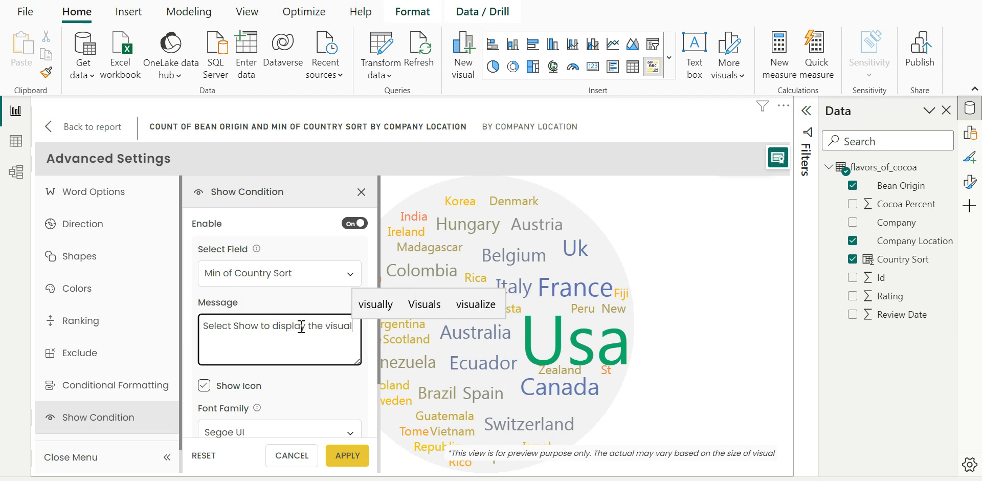
- Style the Show Condition message in bold italic with the red color D64550, and apply the settings
{"action": "scroll", "coordinate": [325, 379], "scroll_direction": "down", "scroll_amount": 4}
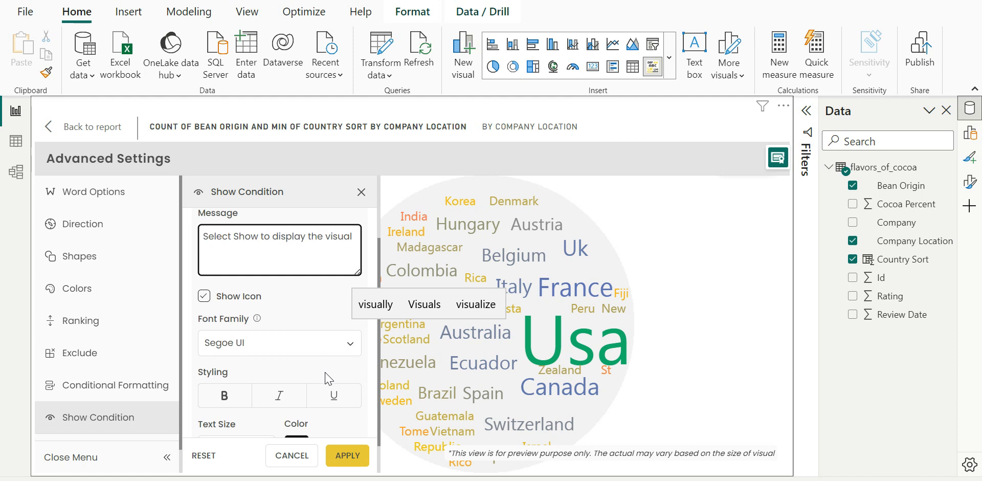
{"action": "left_click", "coordinate": [226, 357]}
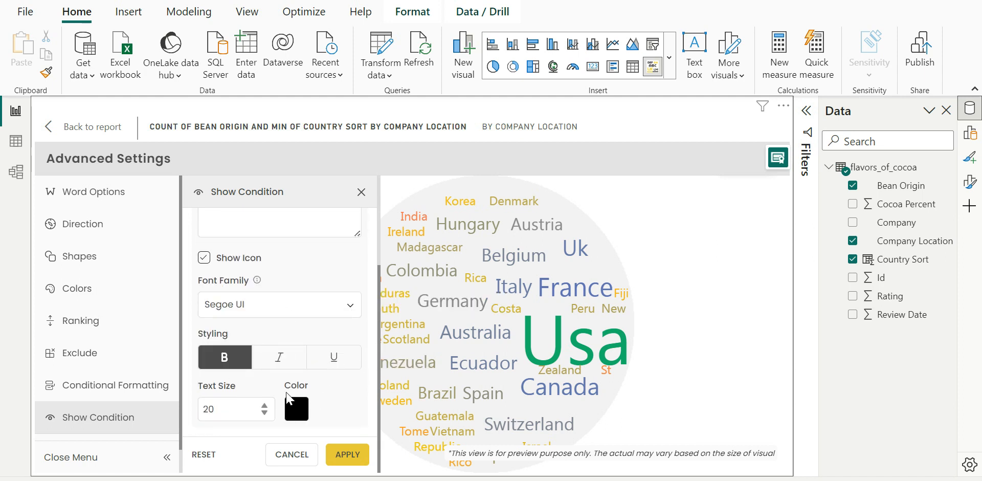
{"action": "left_click", "coordinate": [284, 361]}
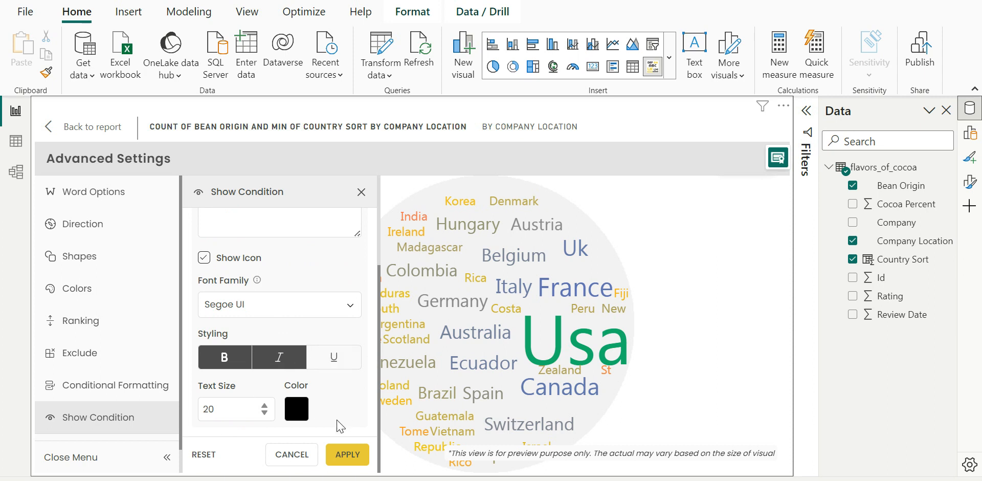
{"action": "left_click", "coordinate": [294, 403]}
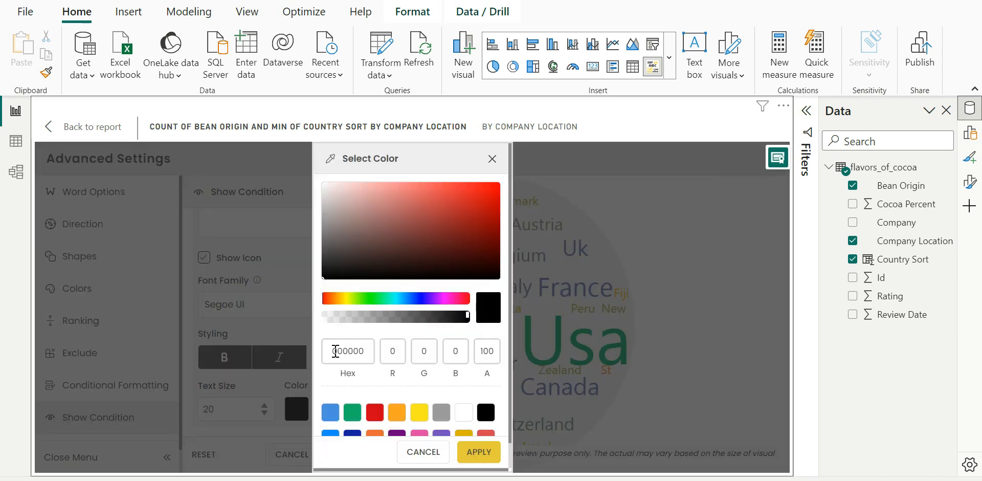
{"action": "left_click", "coordinate": [324, 300]}
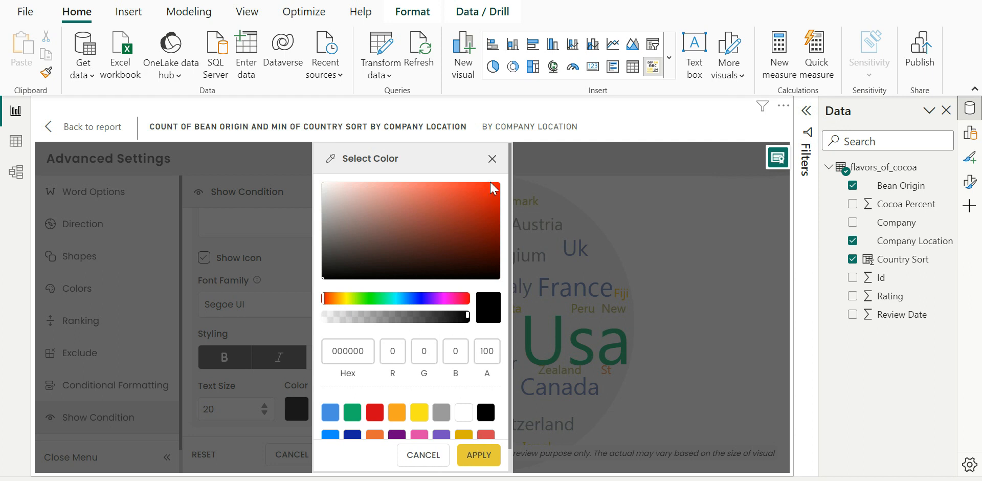
{"action": "left_click", "coordinate": [486, 436]}
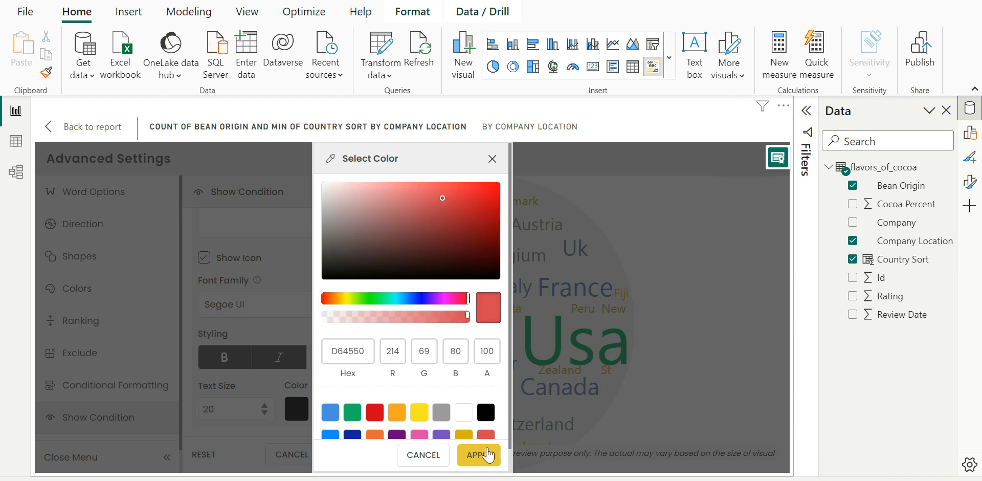
{"action": "left_click", "coordinate": [485, 460]}
{"action": "left_click", "coordinate": [344, 453]}
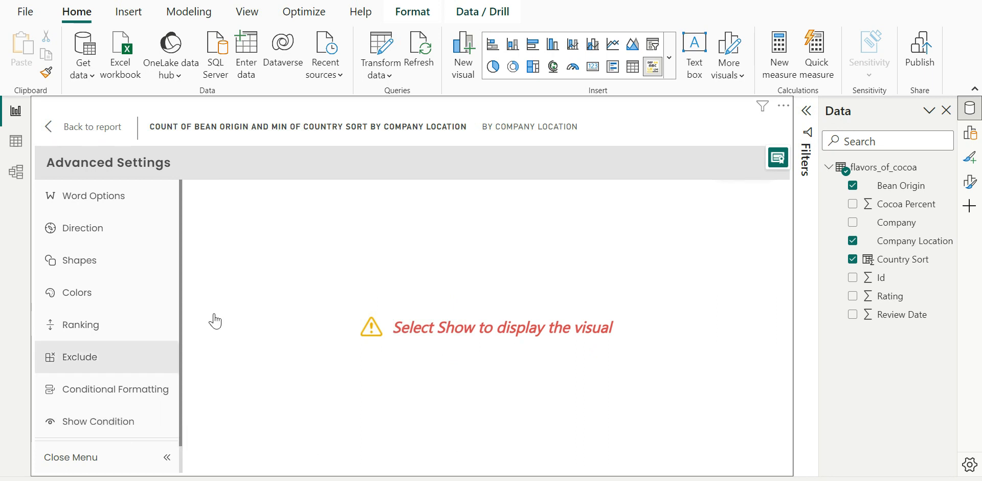
- Return to the report and shrink the word cloud visual to free space above and beside it on the page
{"action": "left_click", "coordinate": [79, 129]}
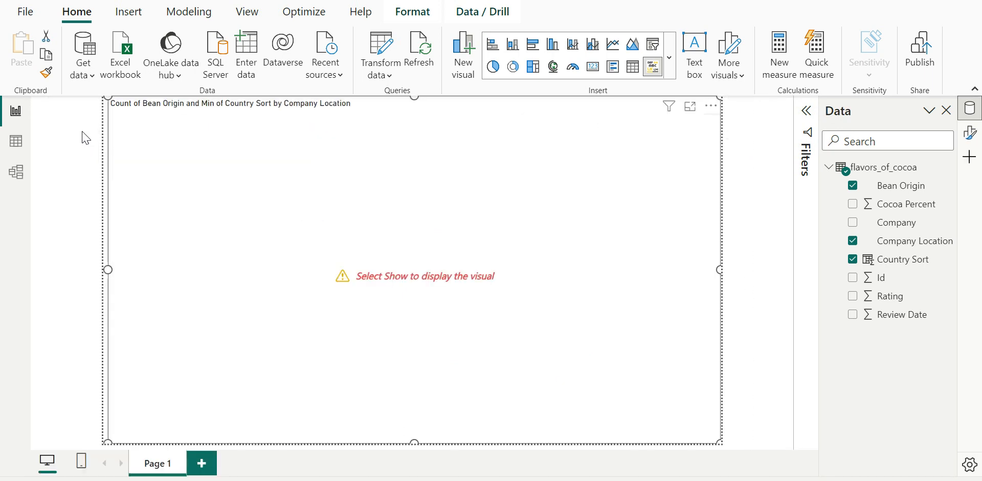
{"action": "left_click_drag", "start_coordinate": [719, 98], "coordinate": [547, 134]}
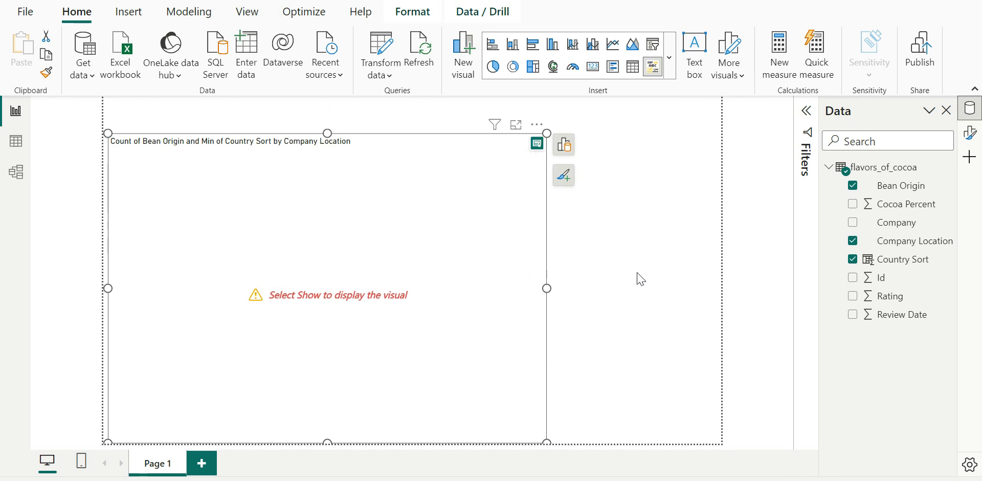
- Start a calculated column named Company Display in flavors_of_cocoa, with a SWITCH formula that evaluates TRUE
{"action": "left_click", "coordinate": [675, 267]}
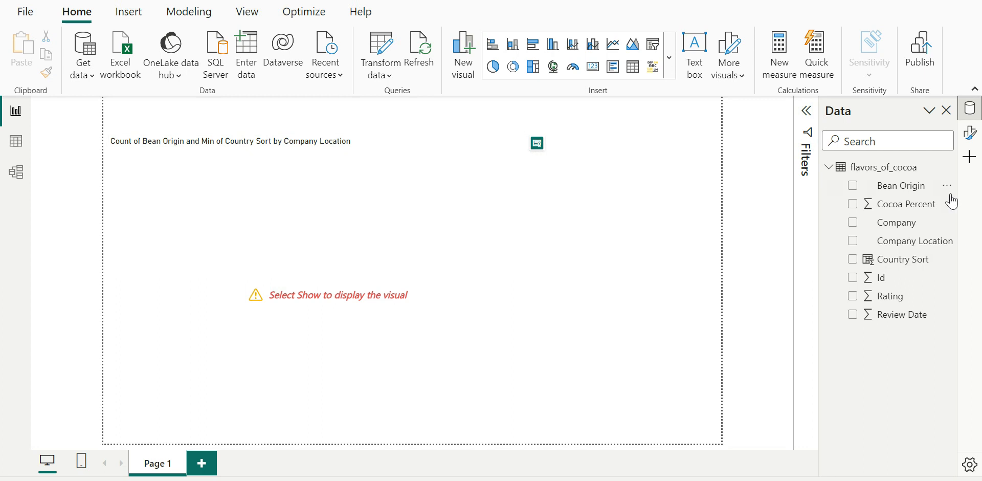
{"action": "left_click", "coordinate": [947, 168]}
{"action": "left_click", "coordinate": [927, 220]}
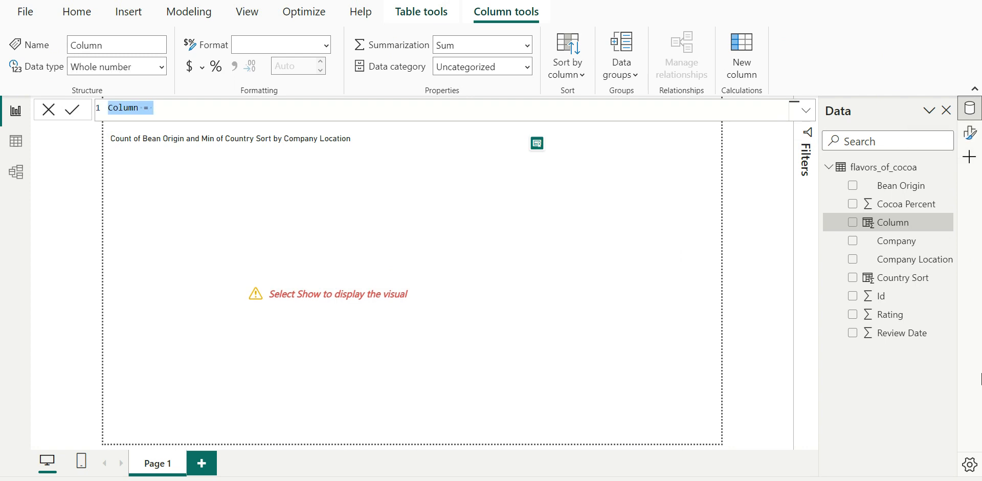
{"action": "type", "text": "Company"}
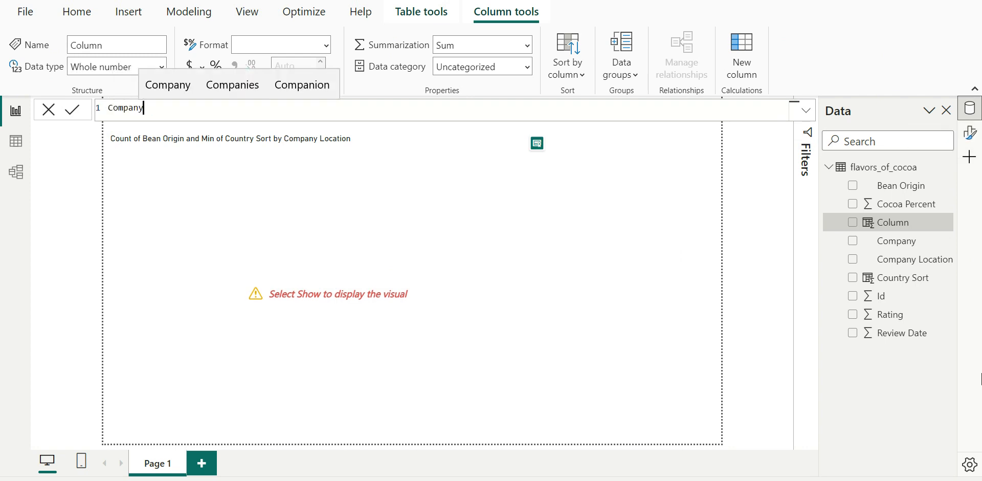
{"action": "type", "text": " Display = SWI"}
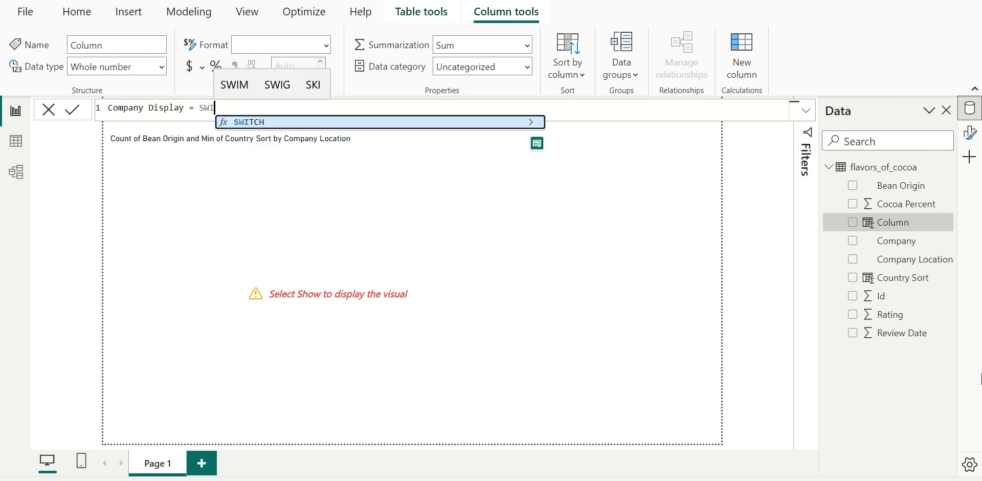
{"action": "key", "text": "Tab"}
{"action": "type", "text": "TRUE"}
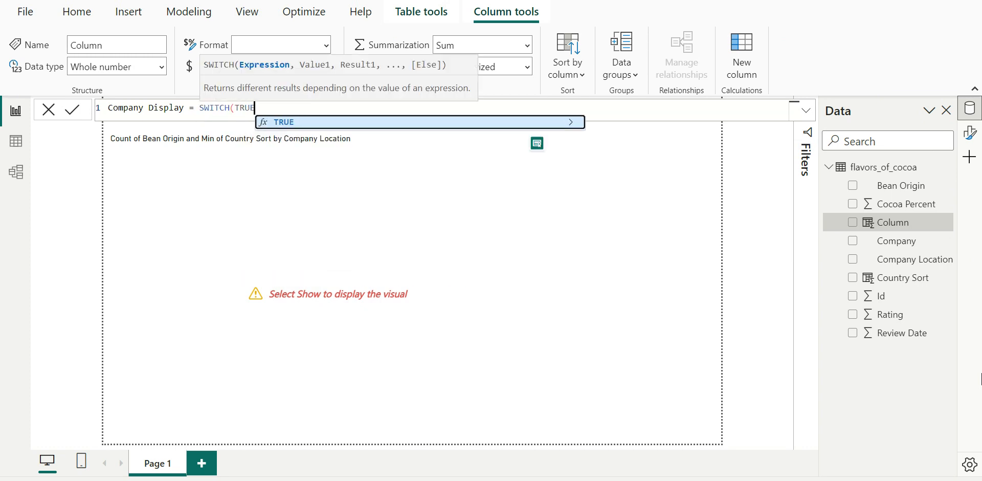
- Complete the SWITCH formula to return "Show" when Company Location equals "U.S.A." and "Don't Show" otherwise, and commit the column
{"action": "type", "text": ", compa"}
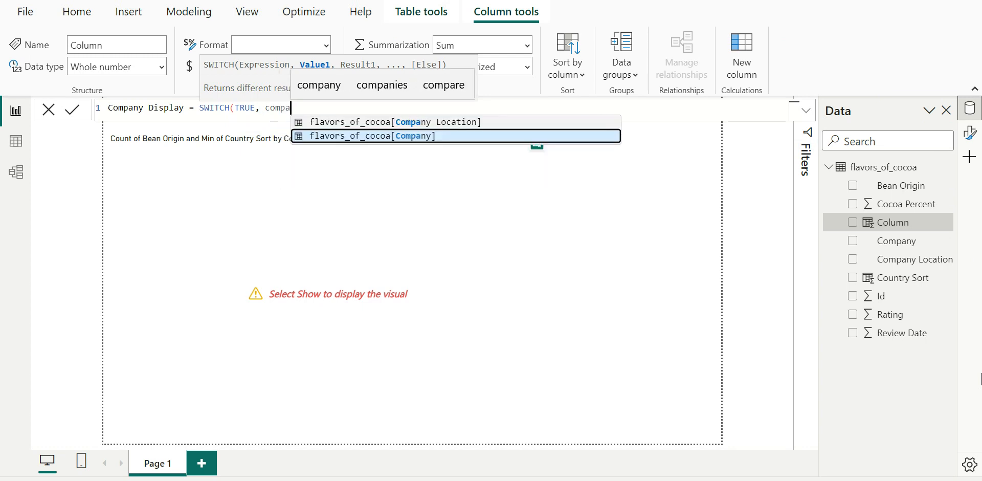
{"action": "key", "text": "Up"}
{"action": "key", "text": "Tab"}
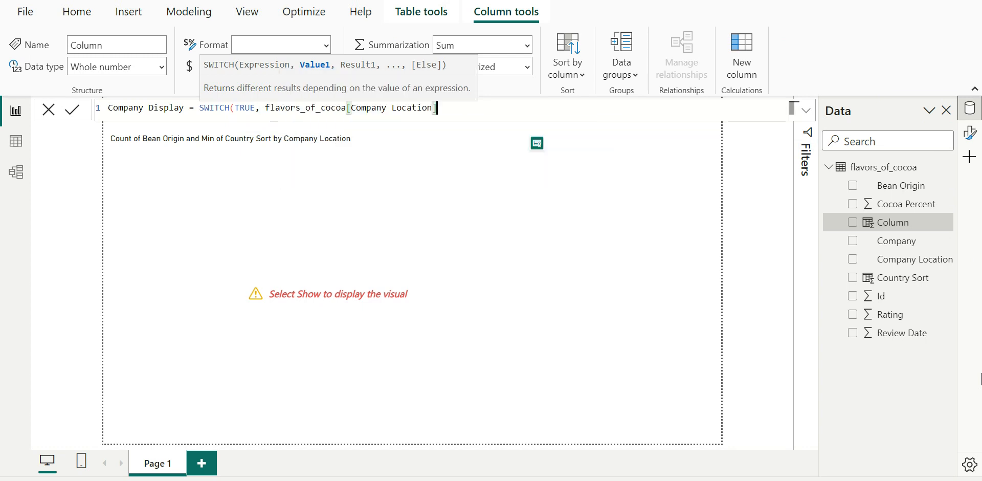
{"action": "type", "text": "= \"U.SA"}
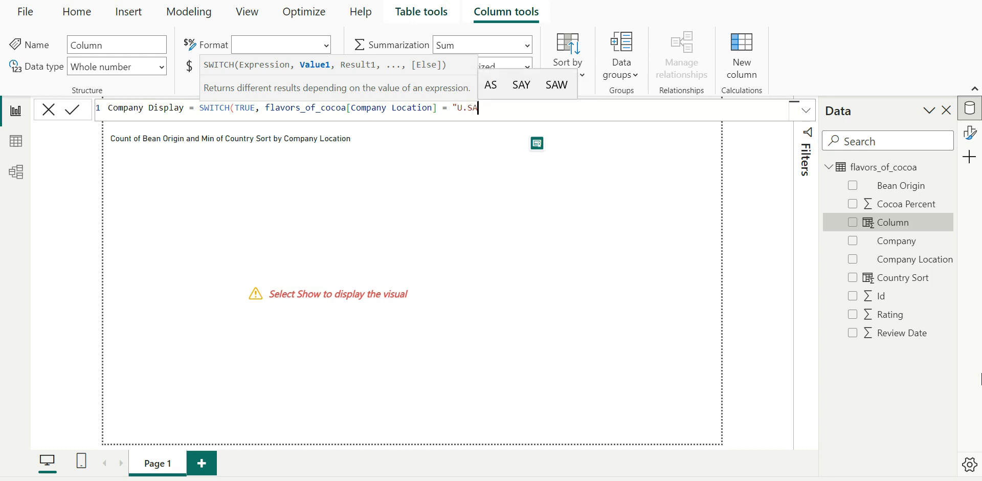
{"action": "key", "text": "BackSpace"}
{"action": "type", "text": ".A.\", \"Show"}
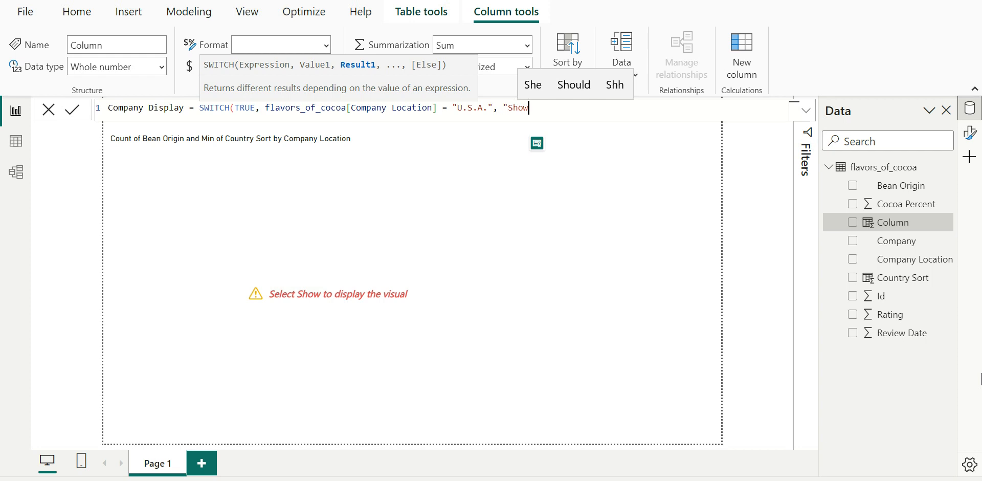
{"action": "type", "text": "\",\"D"}
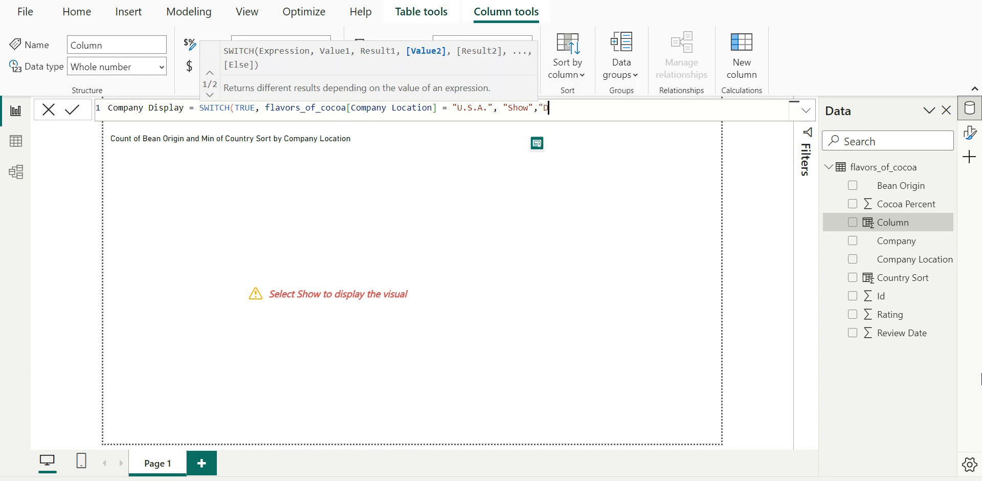
{"action": "type", "text": "on'yt"}
{"action": "key", "text": "BackSpace"}
{"action": "key", "text": "BackSpace"}
{"action": "type", "text": "t  Show\")"}
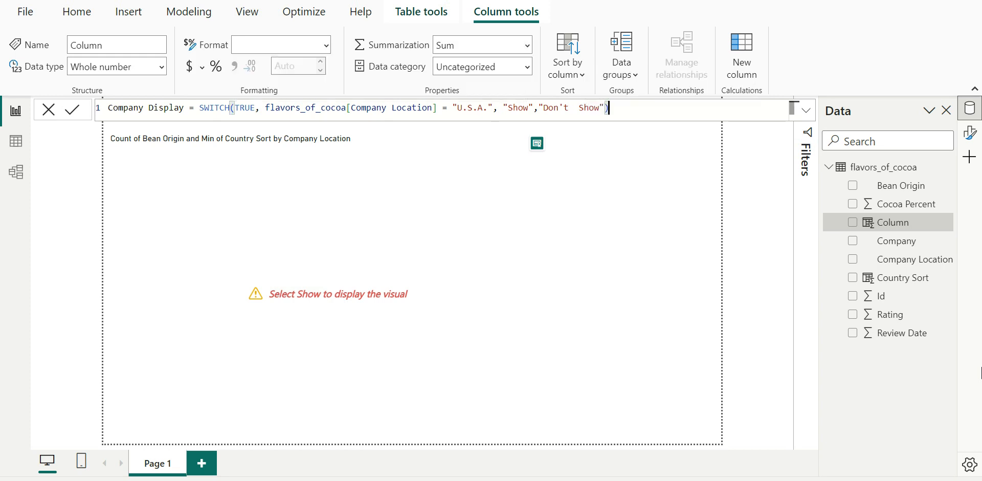
{"action": "key", "text": "Return"}
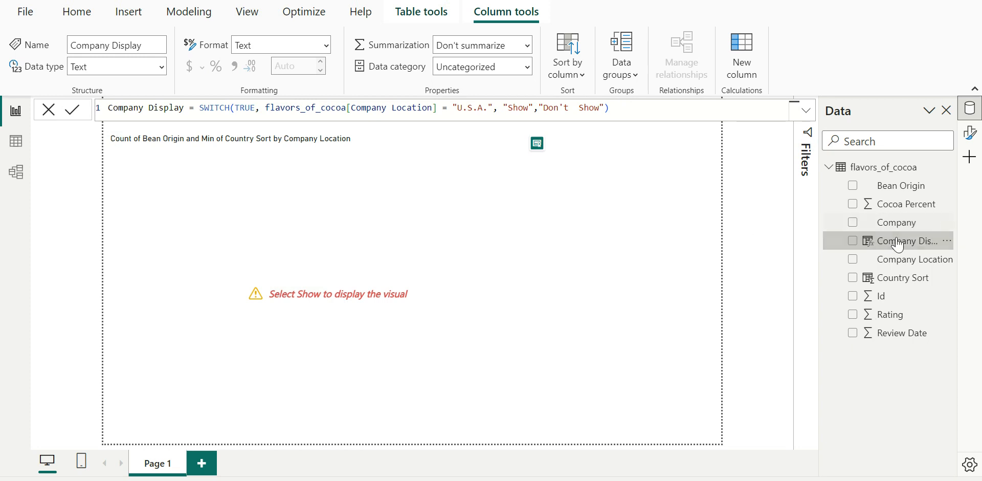
- Add a Company Display slicer in the empty area beside the word cloud and filter it to Show
{"action": "left_click_drag", "start_coordinate": [900, 241], "coordinate": [675, 217]}
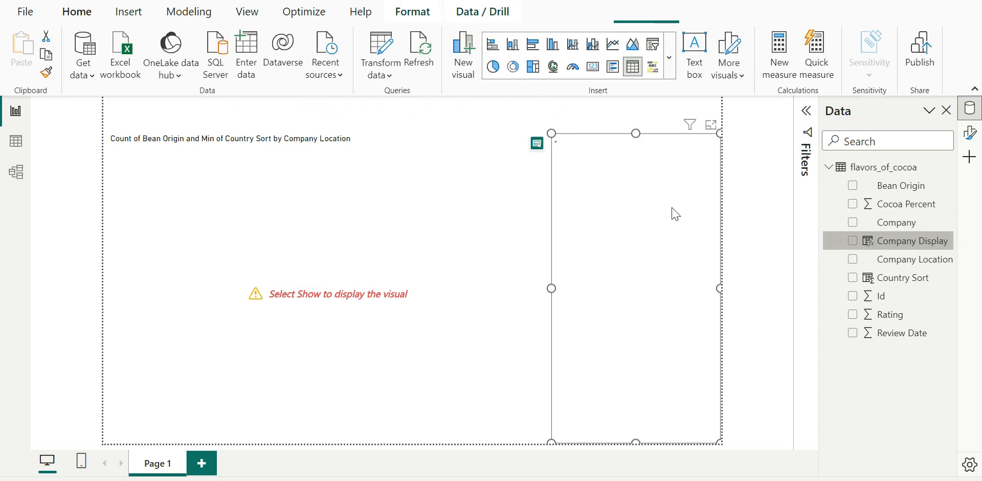
{"action": "left_click", "coordinate": [501, 193]}
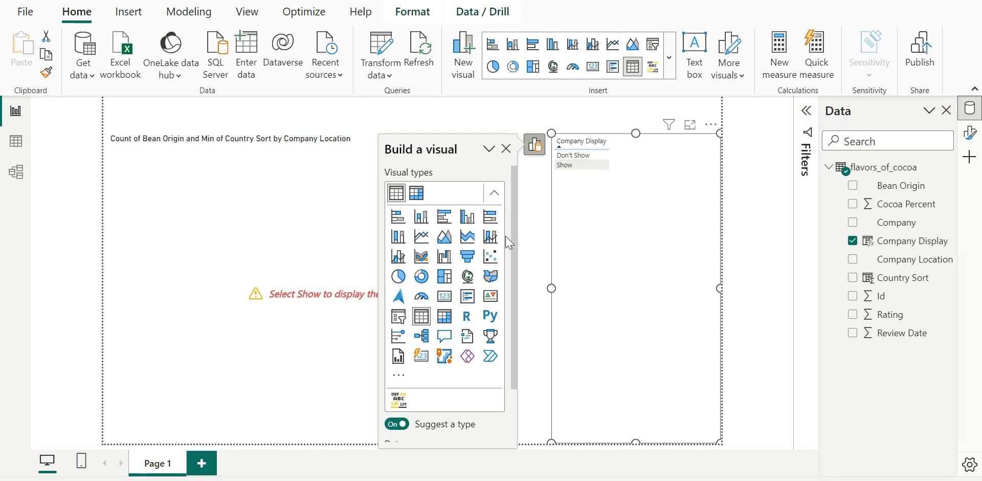
{"action": "left_click", "coordinate": [398, 322]}
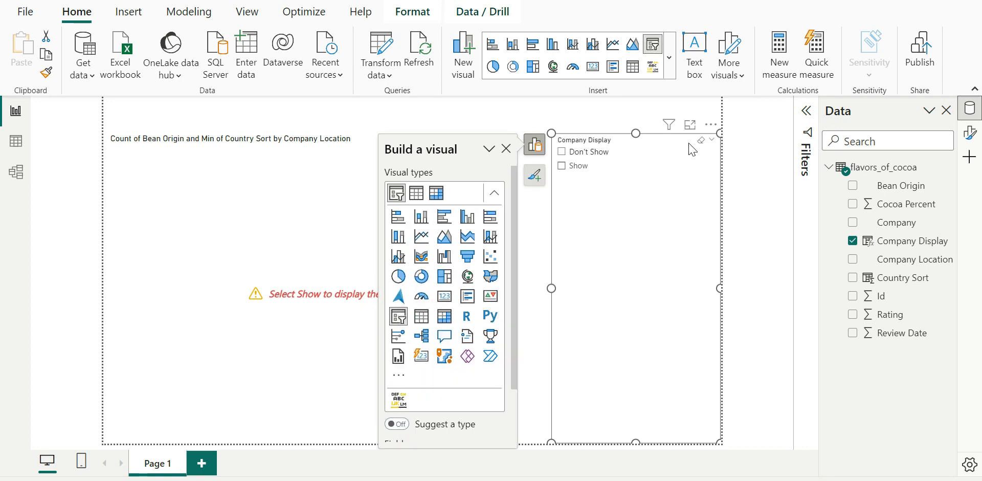
{"action": "left_click", "coordinate": [544, 149]}
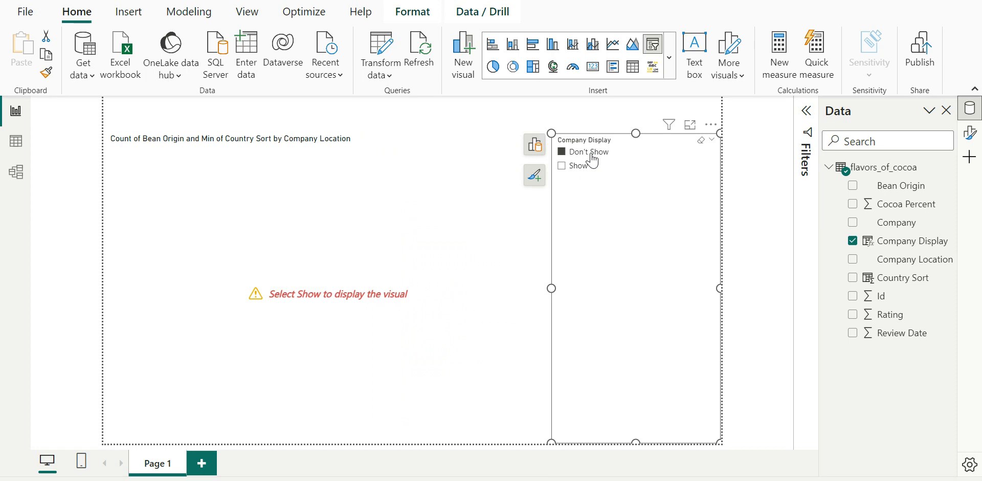
{"action": "left_click", "coordinate": [580, 167]}
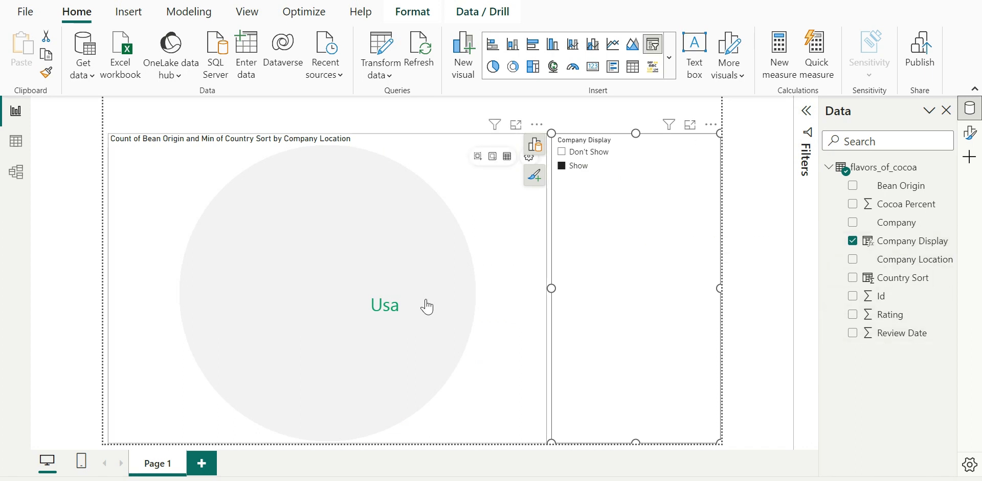
{"action": "left_click", "coordinate": [904, 244]}
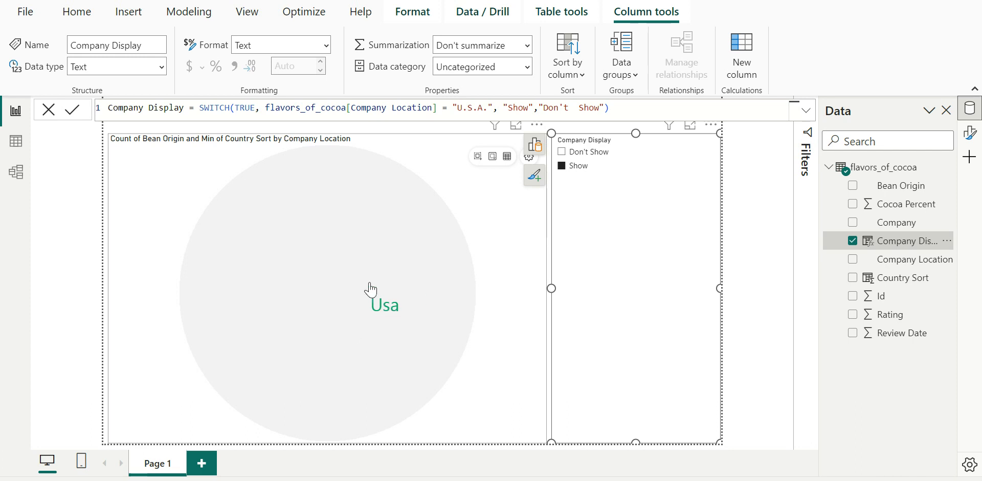
- Turn off the Special Characters exclusion in the word cloud's advanced settings and apply the change
{"action": "left_click", "coordinate": [530, 157]}
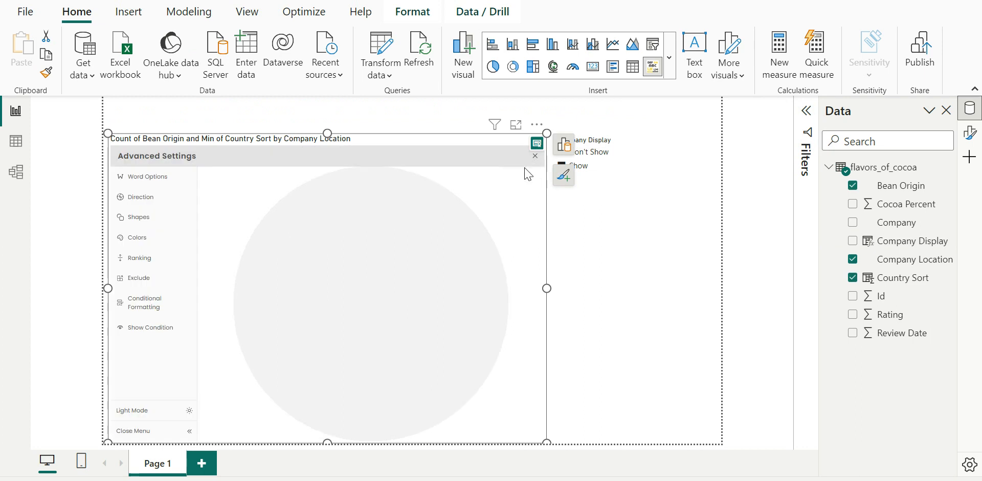
{"action": "left_click", "coordinate": [105, 356]}
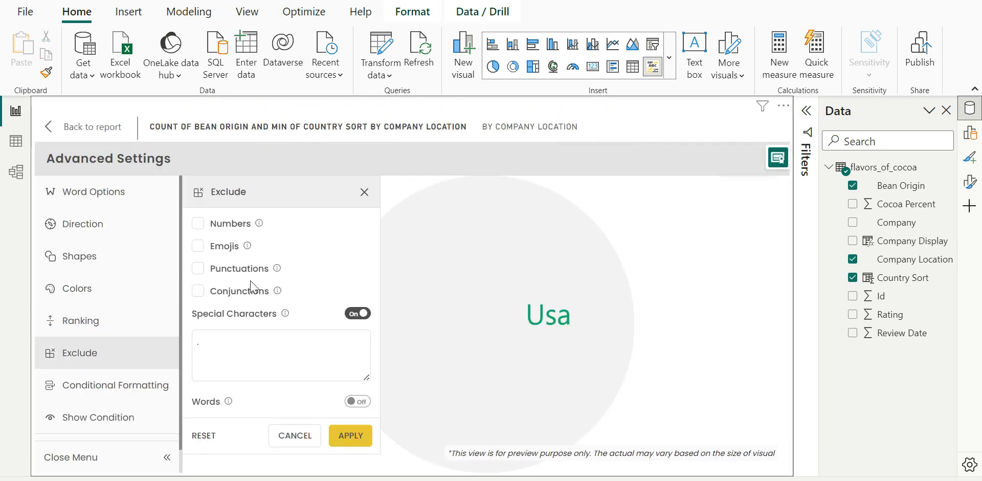
{"action": "left_click", "coordinate": [357, 314]}
{"action": "left_click", "coordinate": [352, 373]}
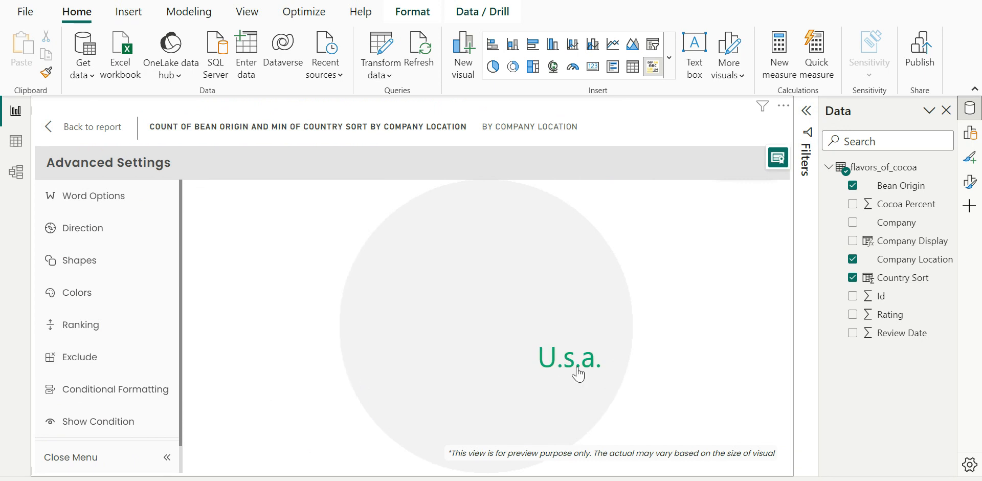
- Set the word cloud's text case to uppercase (AB) in Word Options, apply it, and return to the report
{"action": "left_click", "coordinate": [95, 241]}
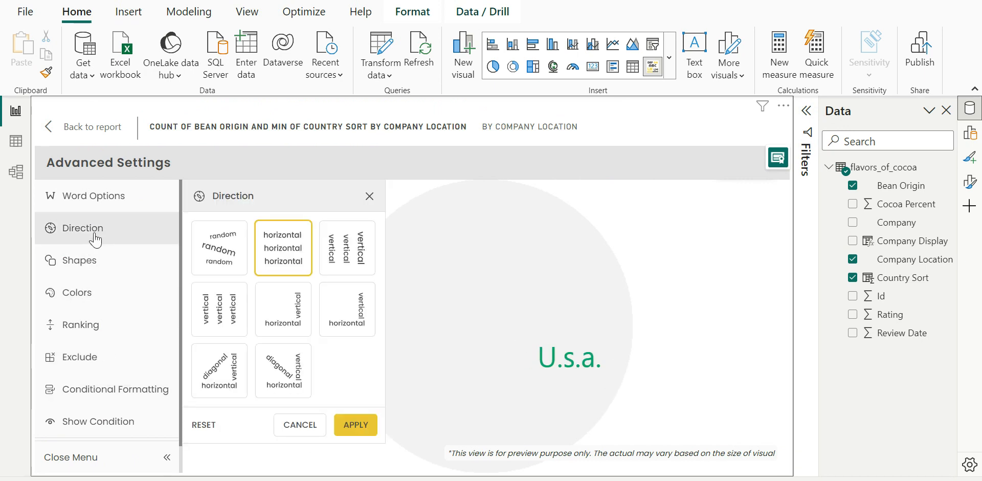
{"action": "left_click", "coordinate": [91, 207]}
{"action": "left_click", "coordinate": [248, 307]}
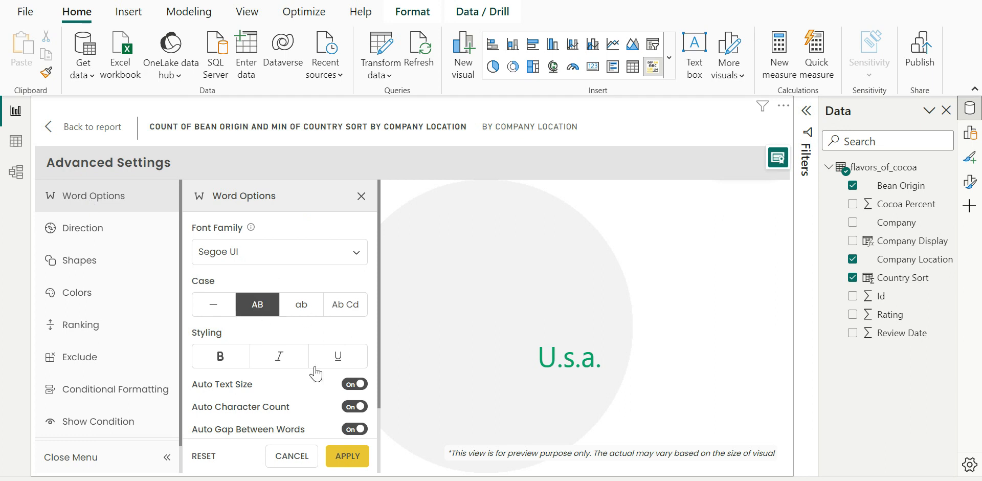
{"action": "left_click", "coordinate": [354, 459]}
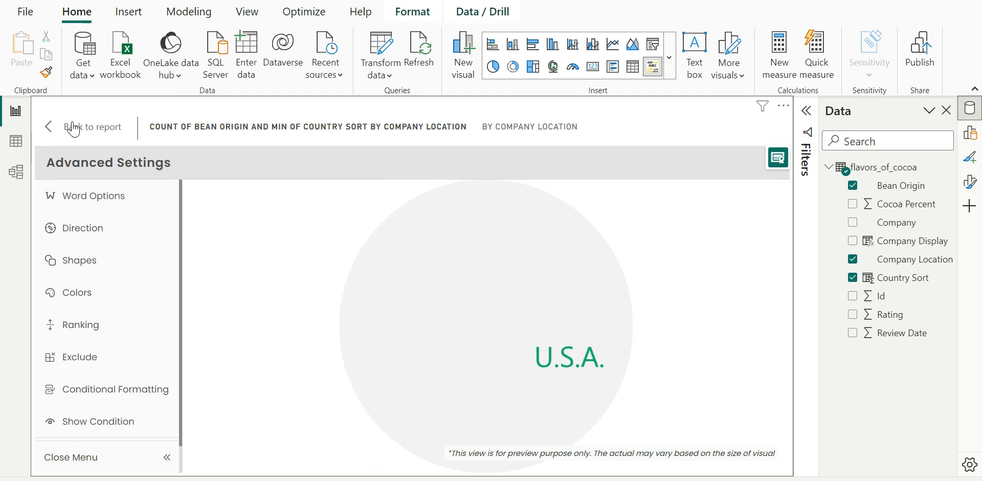
{"action": "left_click", "coordinate": [80, 137]}
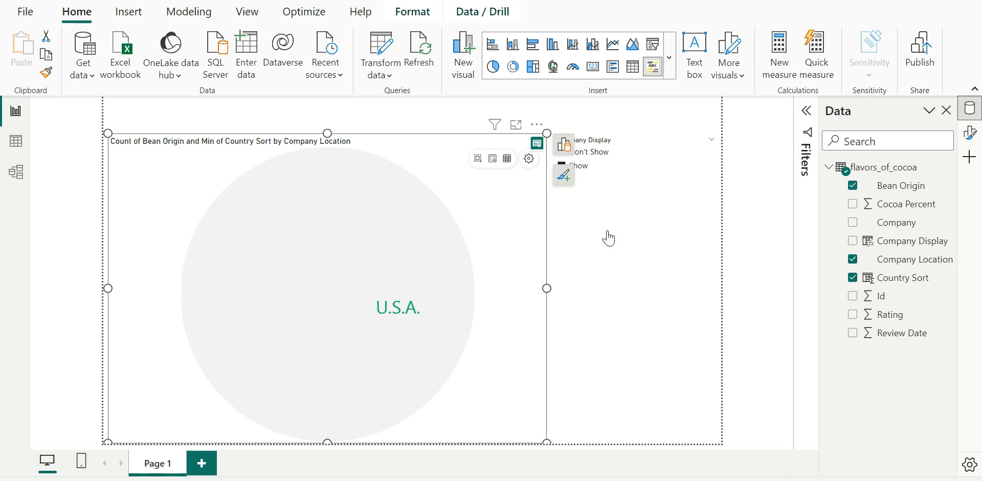
{"action": "left_click", "coordinate": [631, 117]}
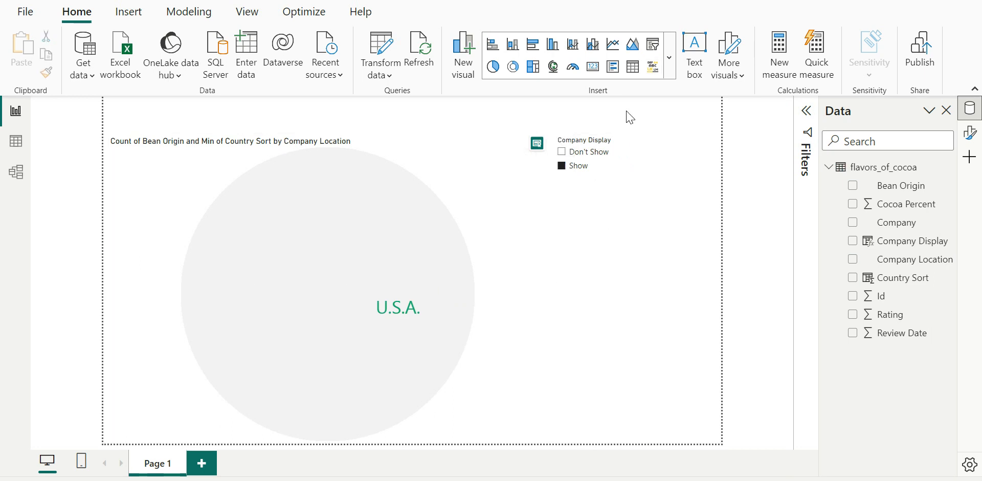